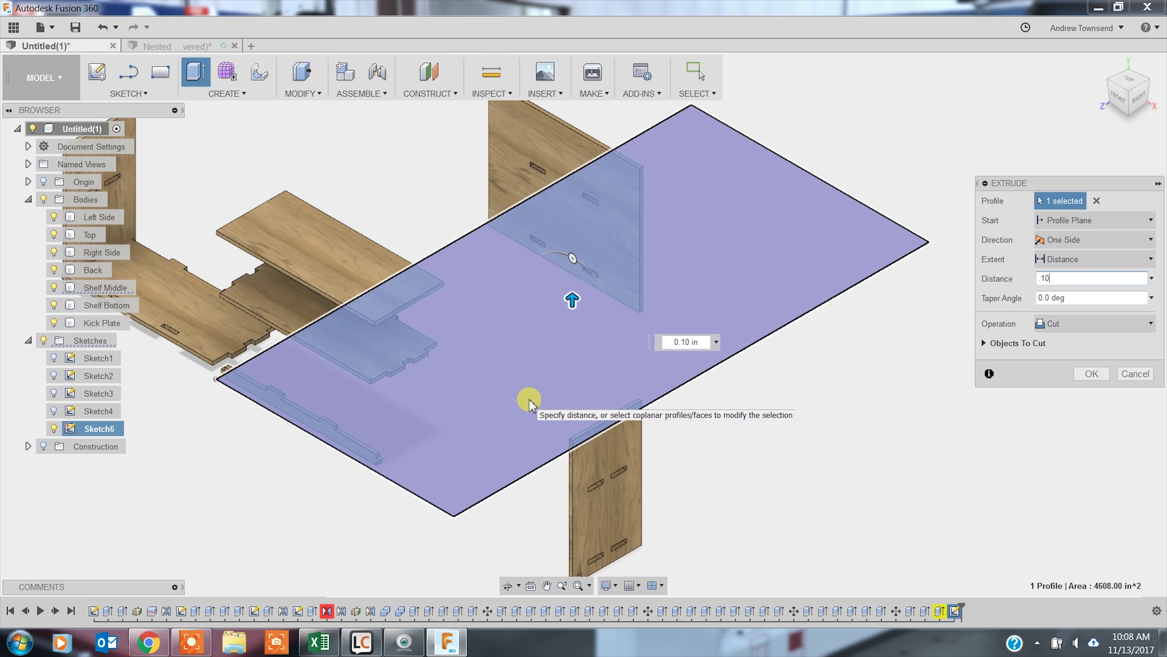
Apply the 0.10 in cut extrusion from Sketch6's 48 x 96 rectangle to the panel bodies.
{"action": "left_click", "coordinate": [1091, 374]}
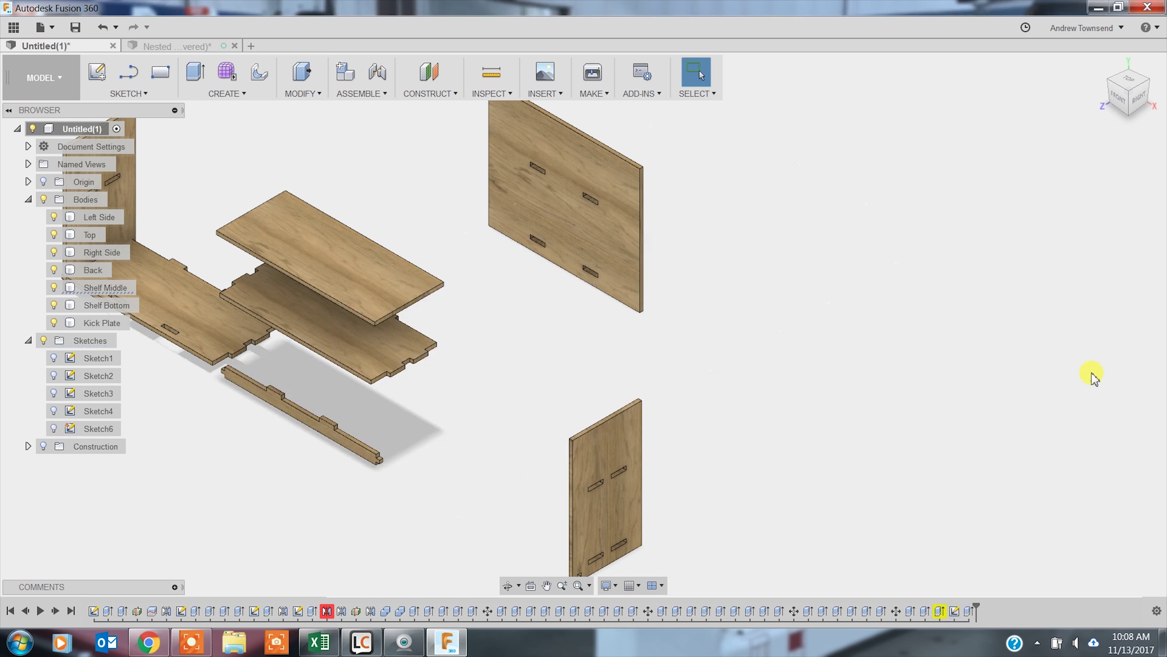
Delete the old rectangle sketch, Sketch6.
{"action": "left_click", "coordinate": [105, 427]}
{"action": "key", "text": "Delete"}
{"action": "left_click", "coordinate": [523, 342]}
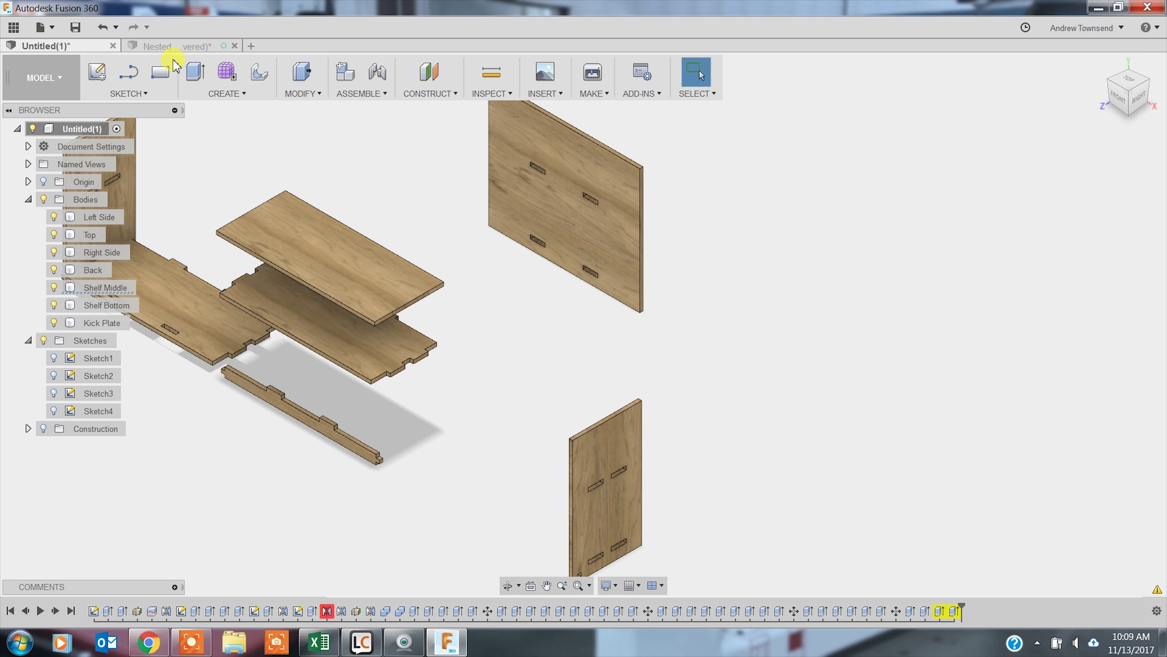
Sketch a 96 x 48 in rectangle from the origin on the ground plane and select its profile.
{"action": "left_click", "coordinate": [160, 72]}
{"action": "left_click", "coordinate": [227, 415]}
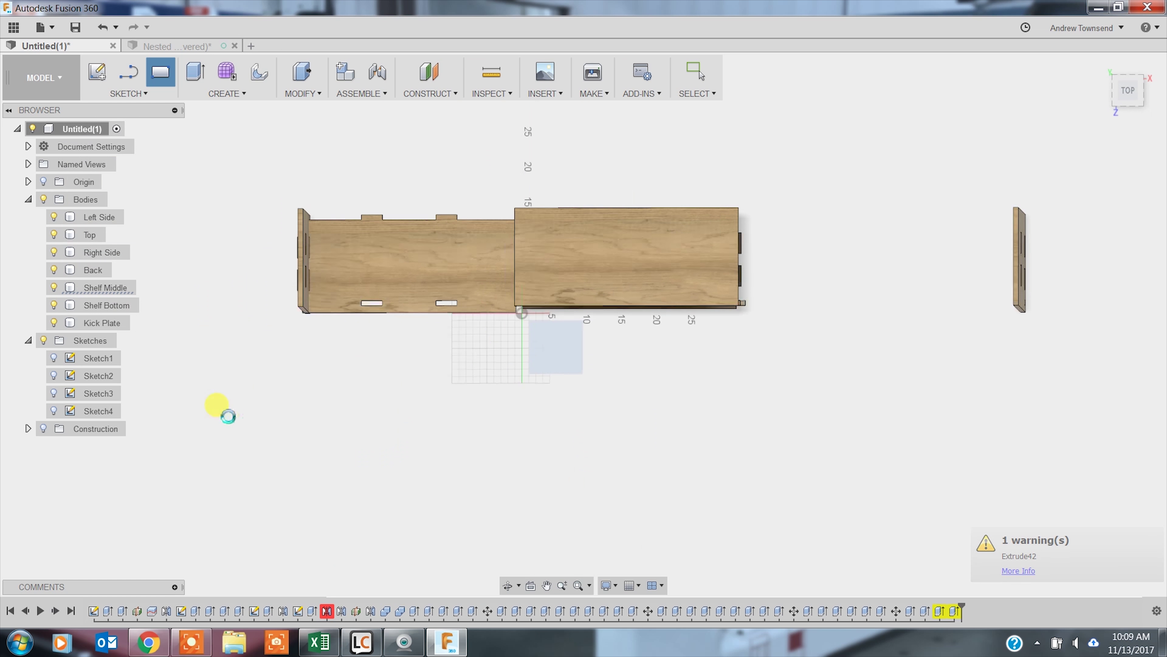
{"action": "left_click", "coordinate": [533, 290]}
{"action": "type", "text": "96"}
{"action": "key", "text": "Tab"}
{"action": "type", "text": "48"}
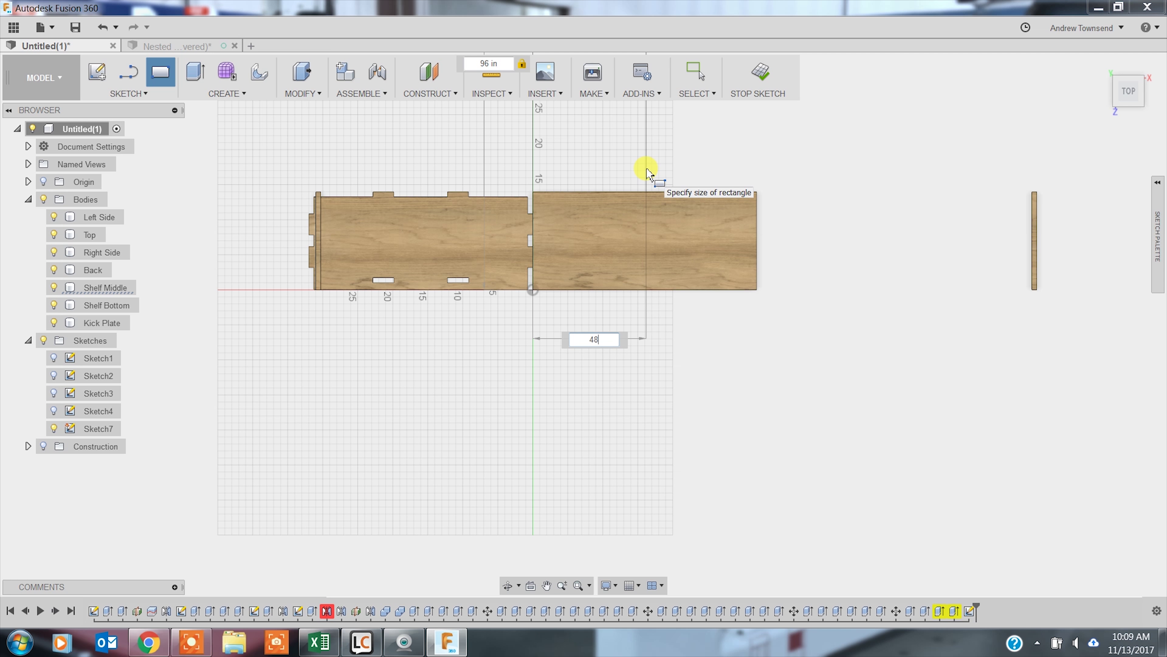
{"action": "key", "text": "Return"}
{"action": "left_click", "coordinate": [648, 174]}
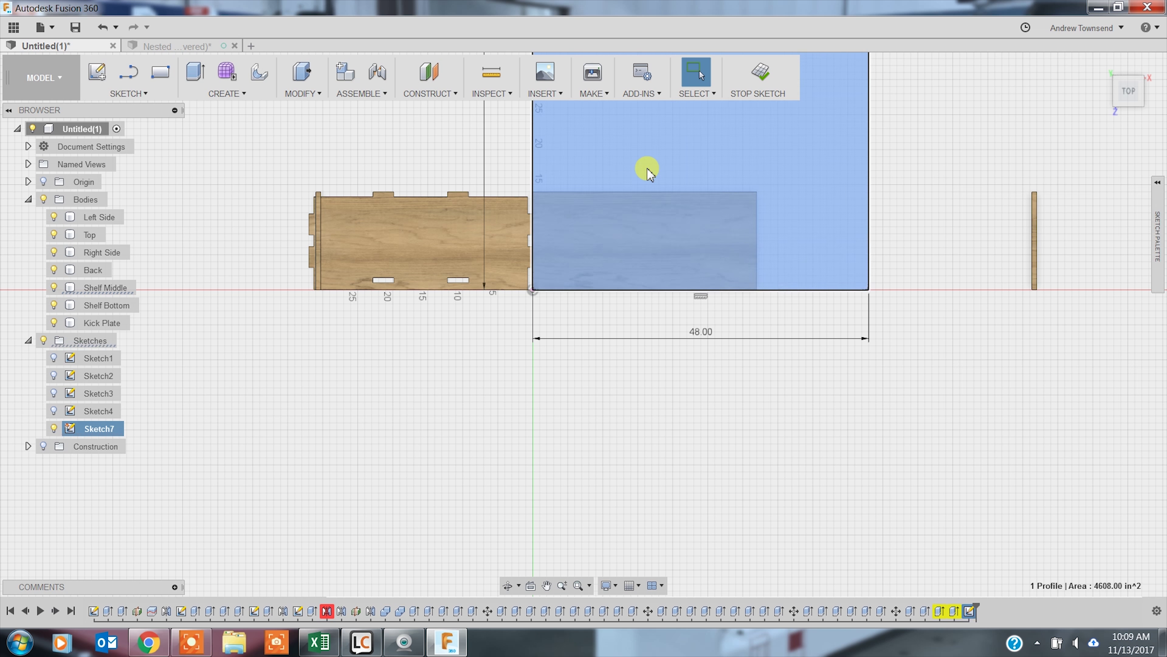
{"action": "key", "text": "e"}
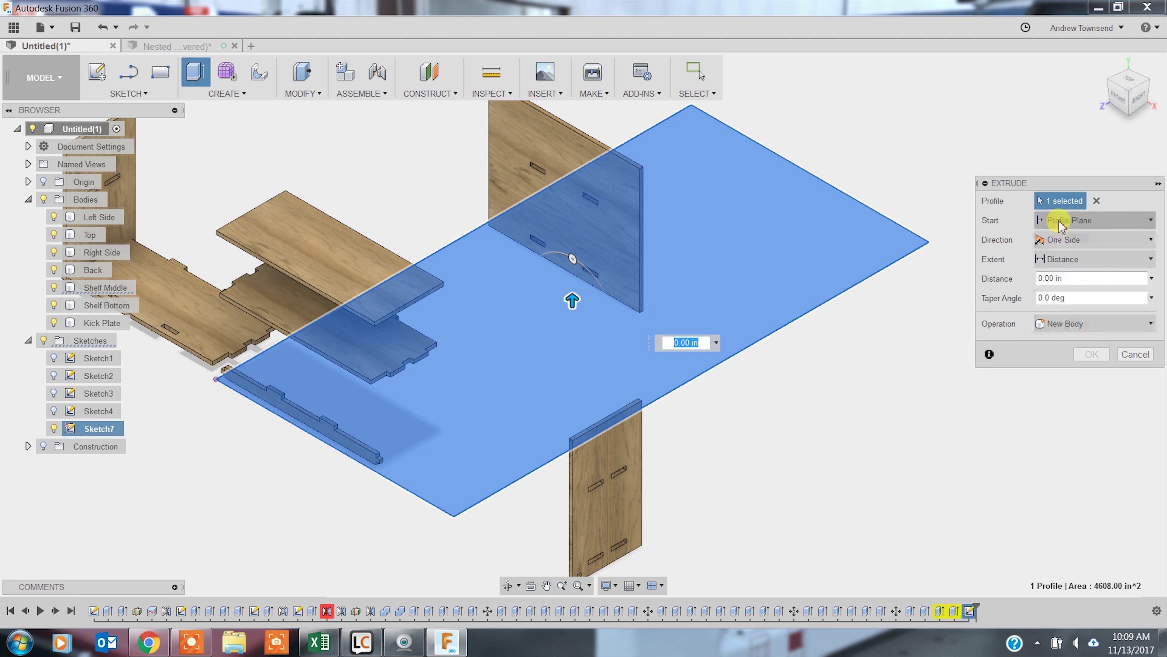
Extrude the rectangle profile 0.1 in as a New Body to form the thin sheet Body20.
{"action": "left_click", "coordinate": [1094, 279]}
{"action": "type", "text": ".1"}
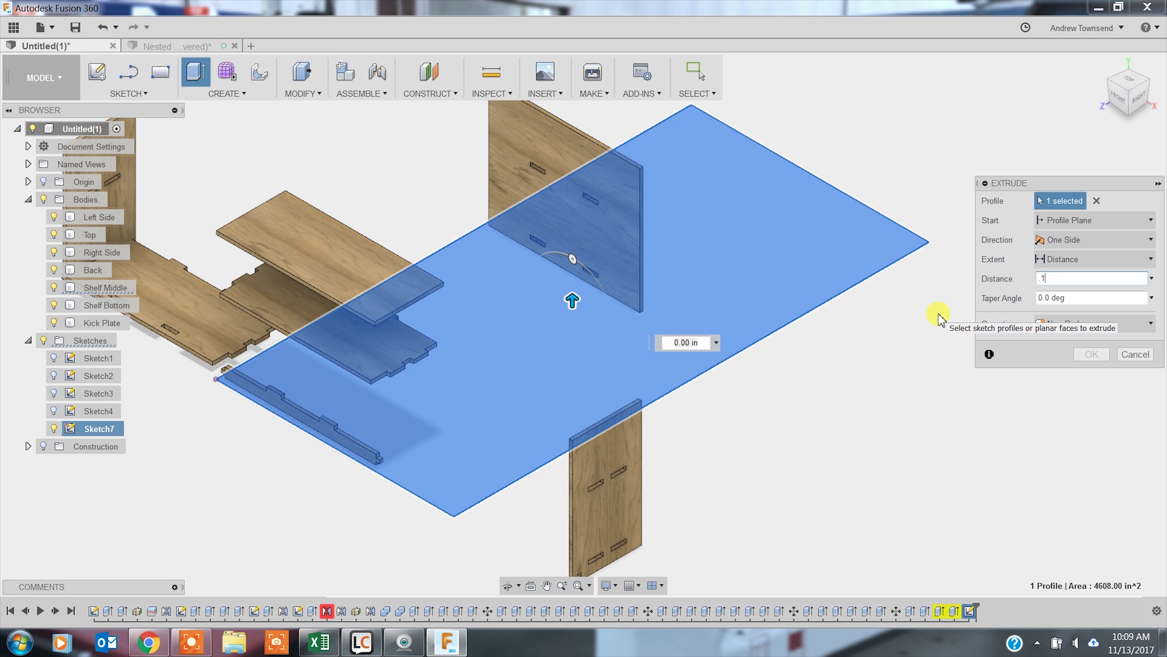
{"action": "left_click", "coordinate": [1100, 325]}
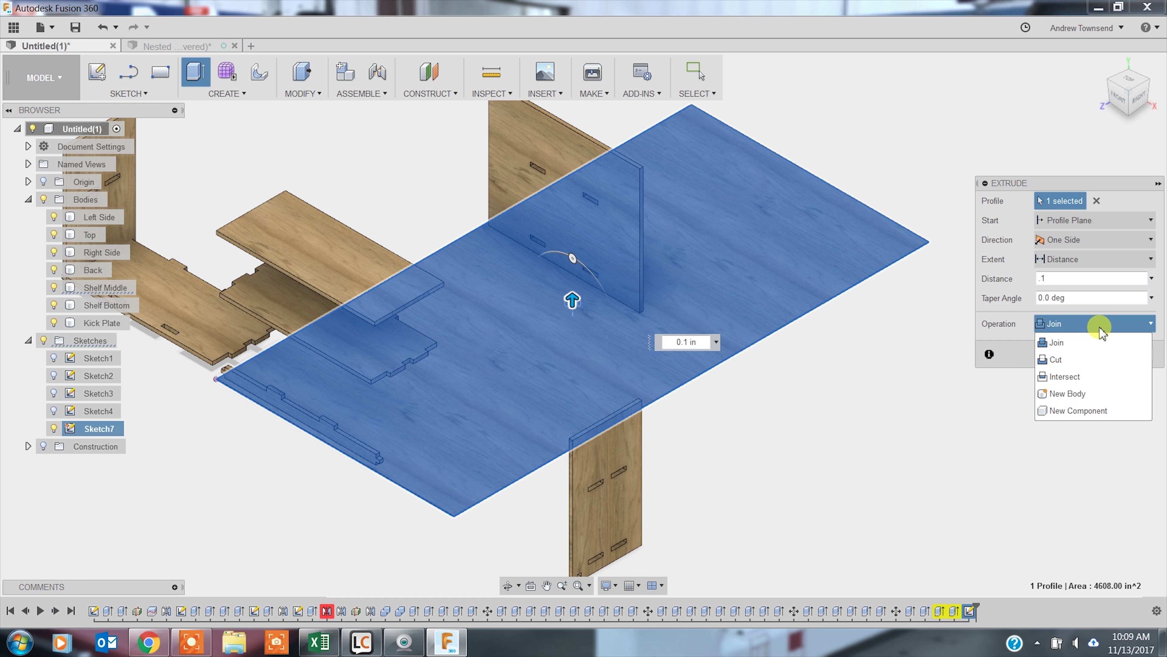
{"action": "left_click", "coordinate": [1100, 325]}
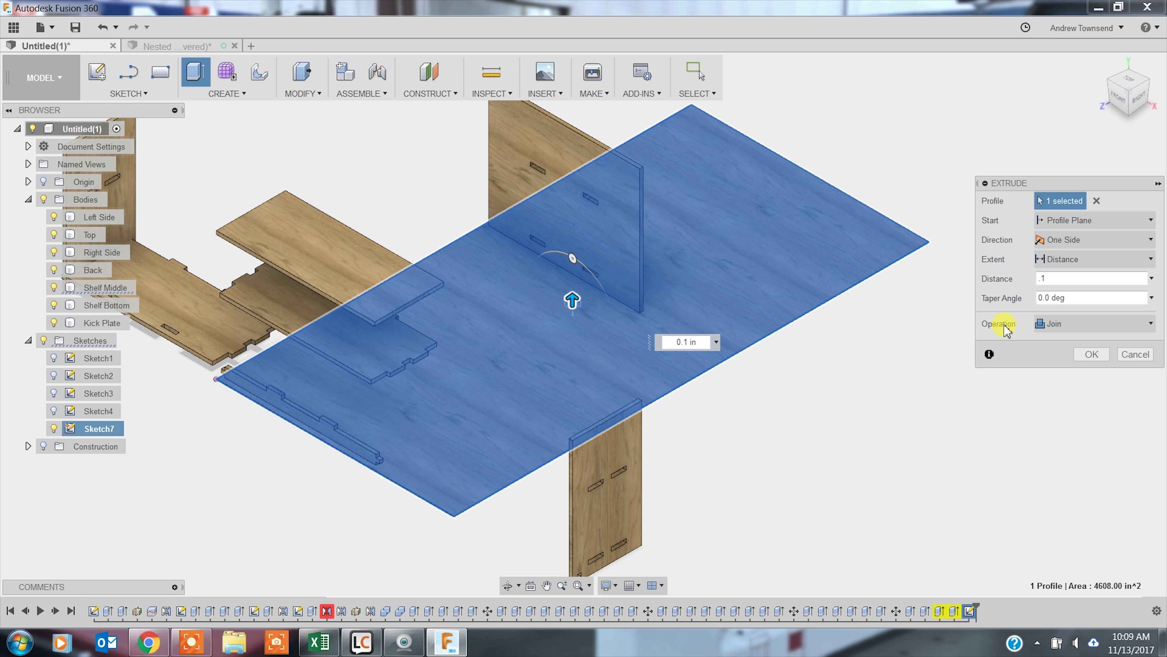
{"action": "left_click", "coordinate": [1040, 324]}
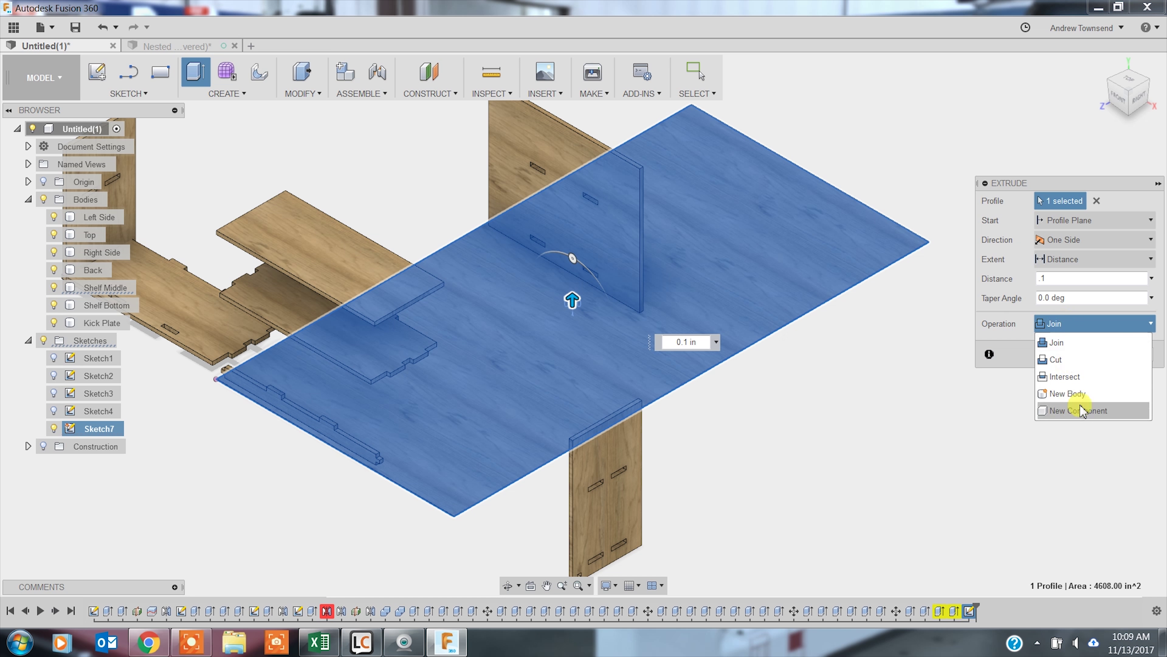
{"action": "left_click", "coordinate": [1079, 395]}
{"action": "left_click", "coordinate": [1091, 354]}
{"action": "middle_click_drag", "start_coordinate": [205, 517], "coordinate": [409, 539]}
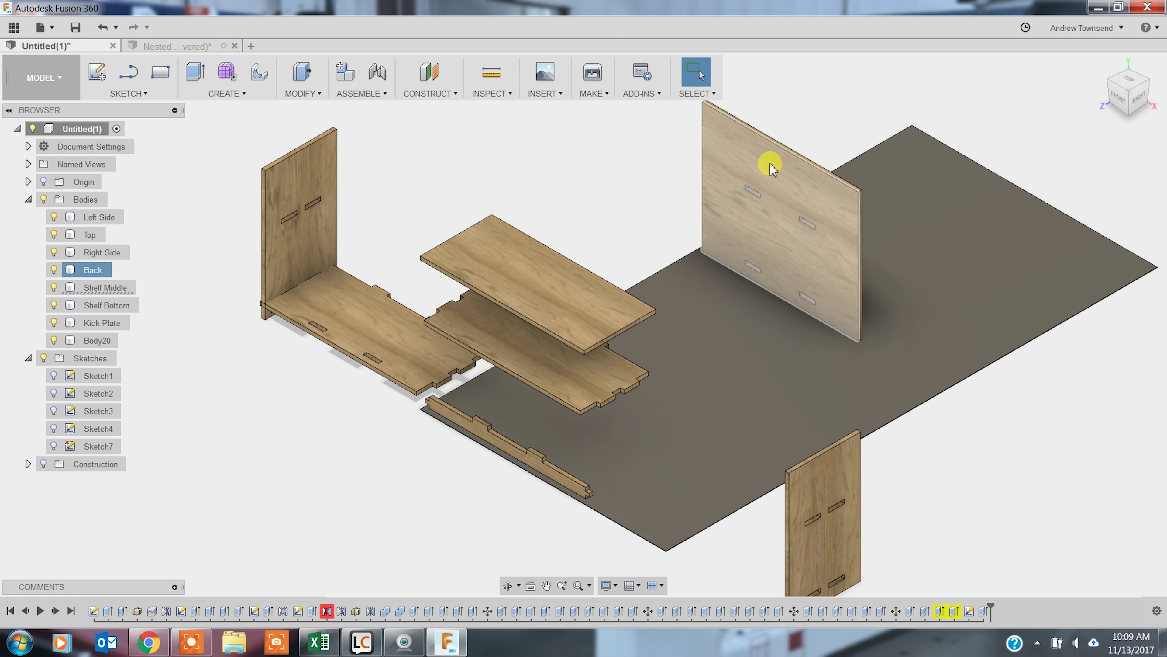
Select the Back panel's large face and pan to show the whole model.
{"action": "left_click", "coordinate": [783, 180]}
{"action": "left_click", "coordinate": [90, 271]}
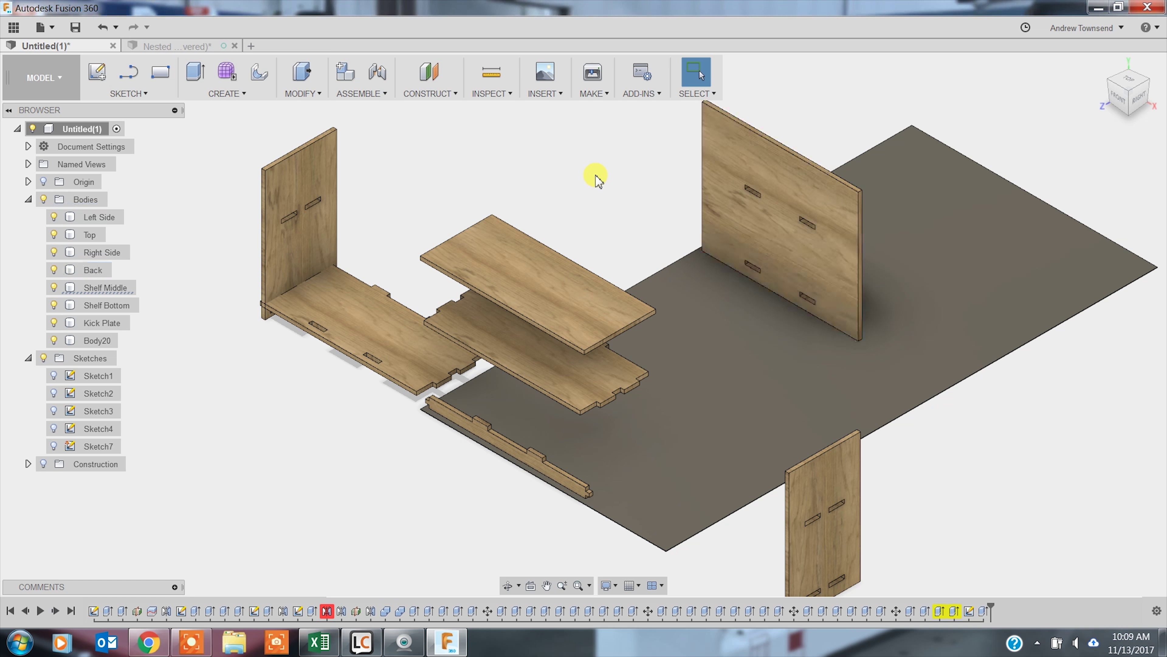
{"action": "left_click", "coordinate": [791, 182]}
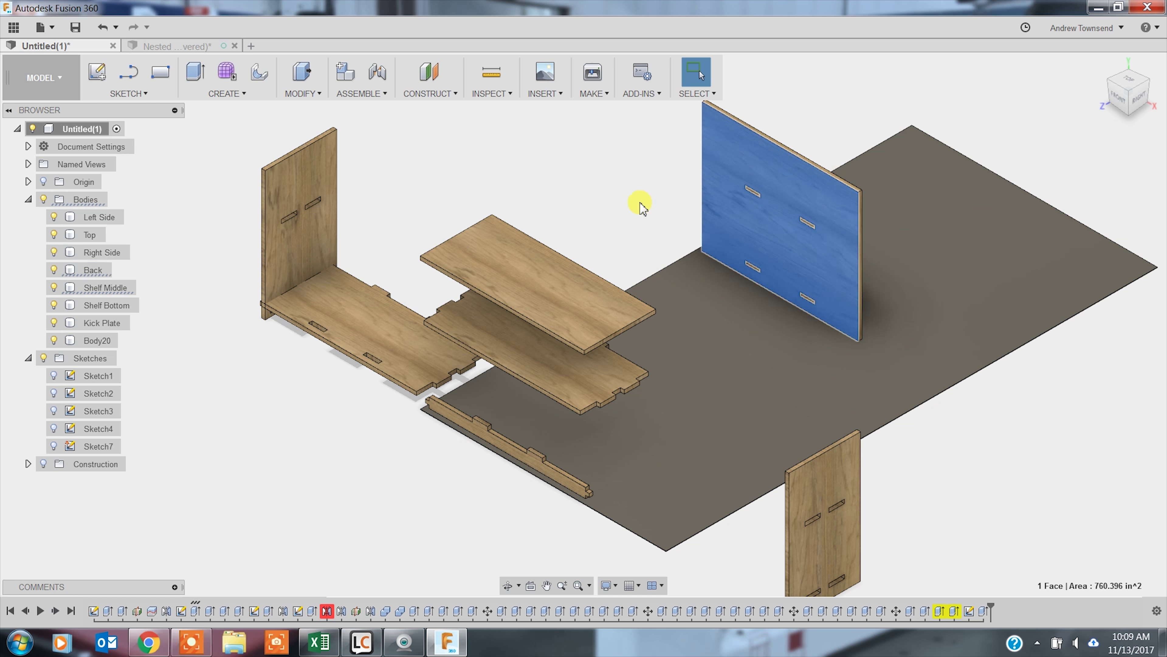
{"action": "middle_click_drag", "start_coordinate": [638, 196], "coordinate": [552, 261]}
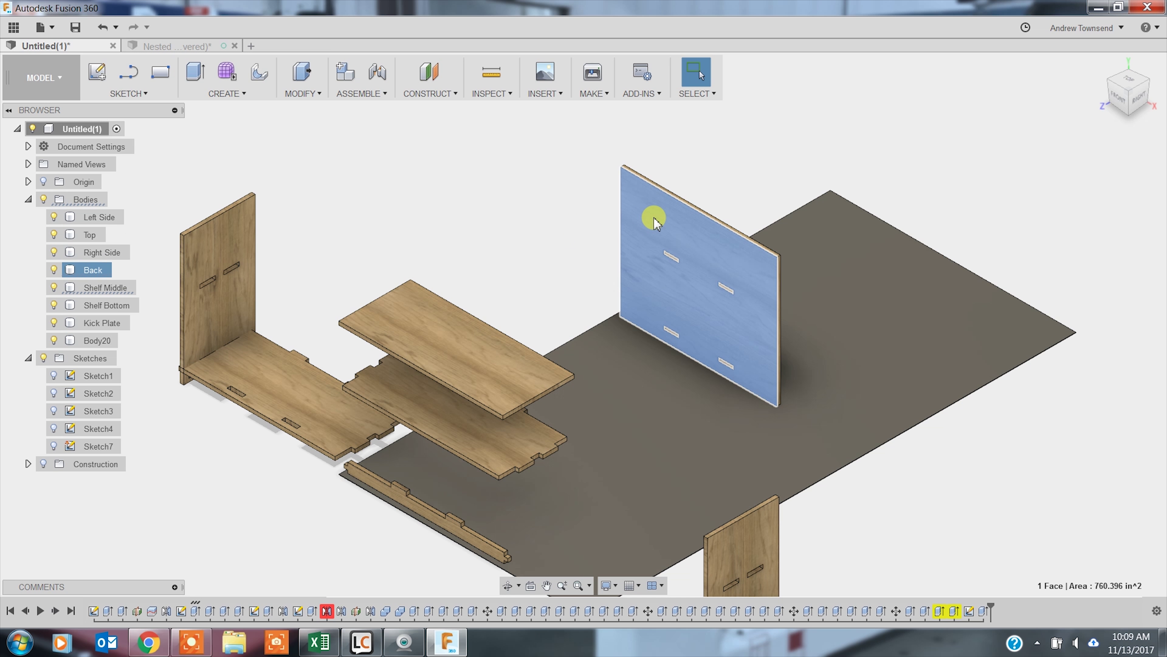
{"action": "left_click", "coordinate": [317, 94]}
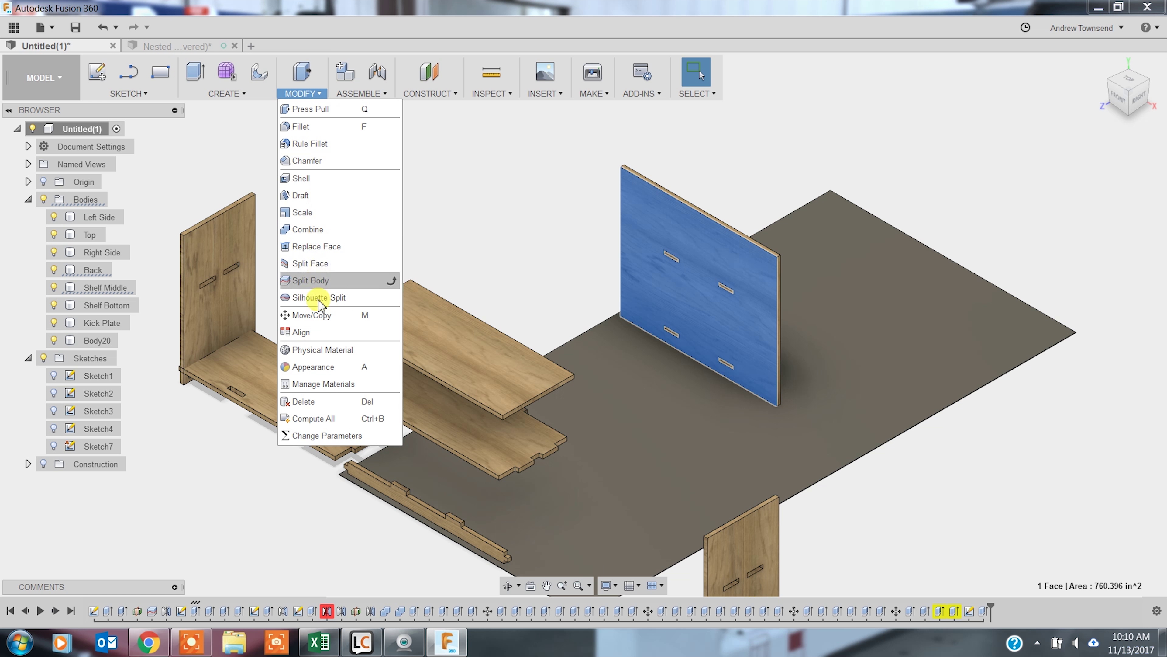
Align the Back panel's face to the sheet's top face so it lies flat on Body20.
{"action": "left_click", "coordinate": [318, 332]}
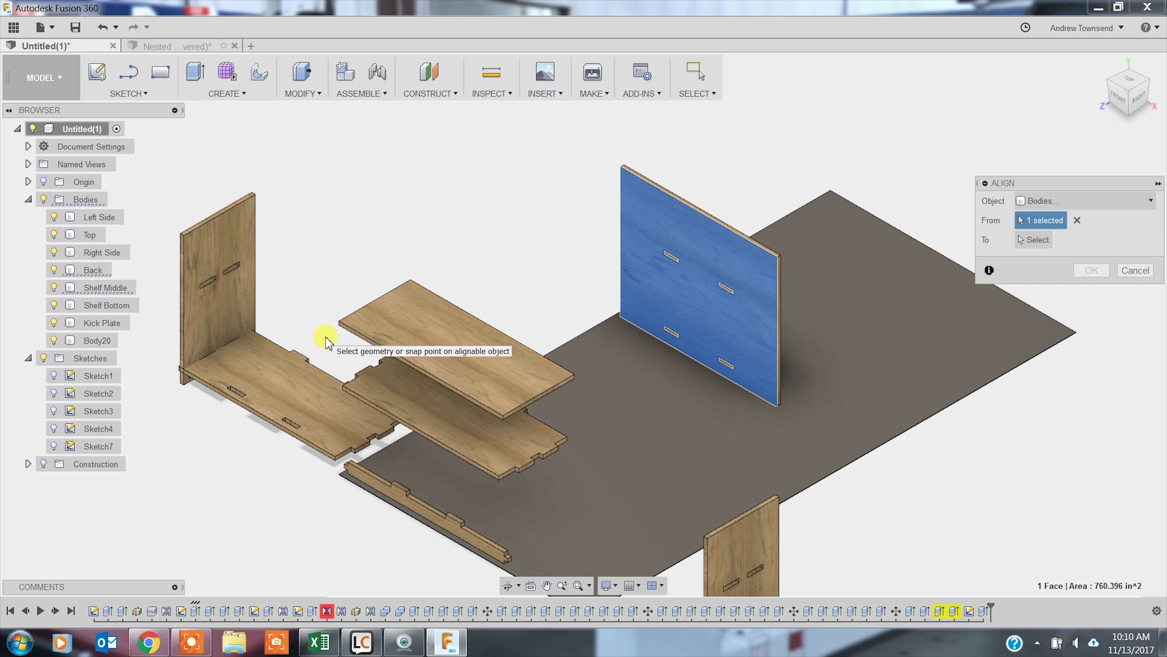
{"action": "left_click", "coordinate": [1078, 221]}
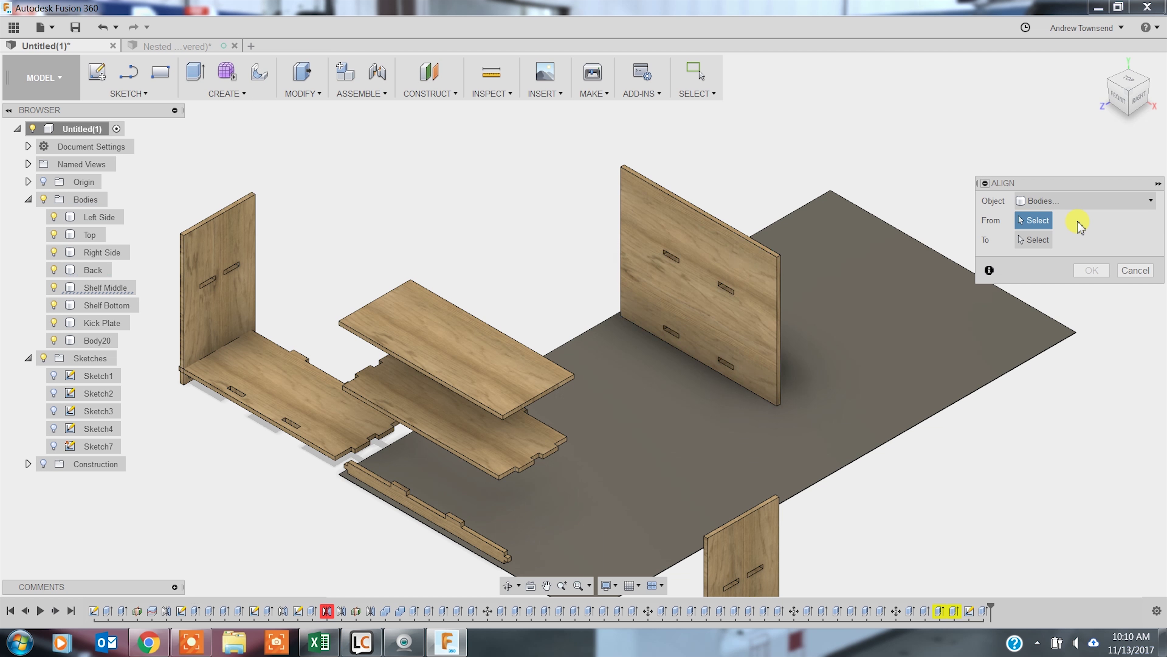
{"action": "left_click", "coordinate": [700, 244]}
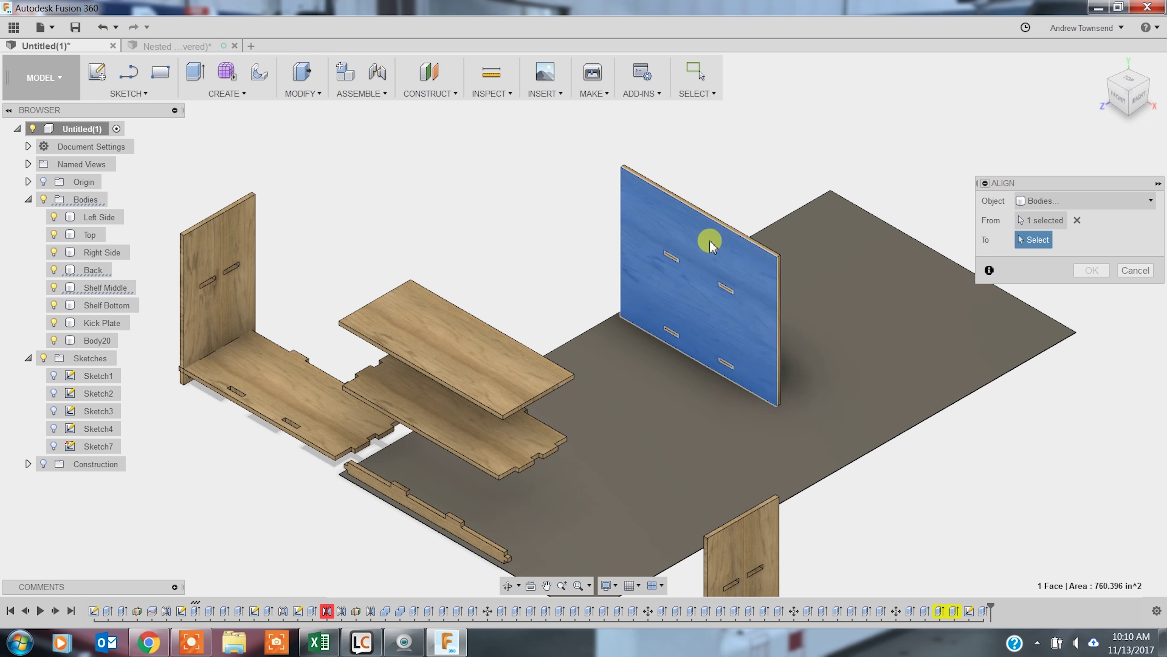
{"action": "left_click", "coordinate": [851, 233]}
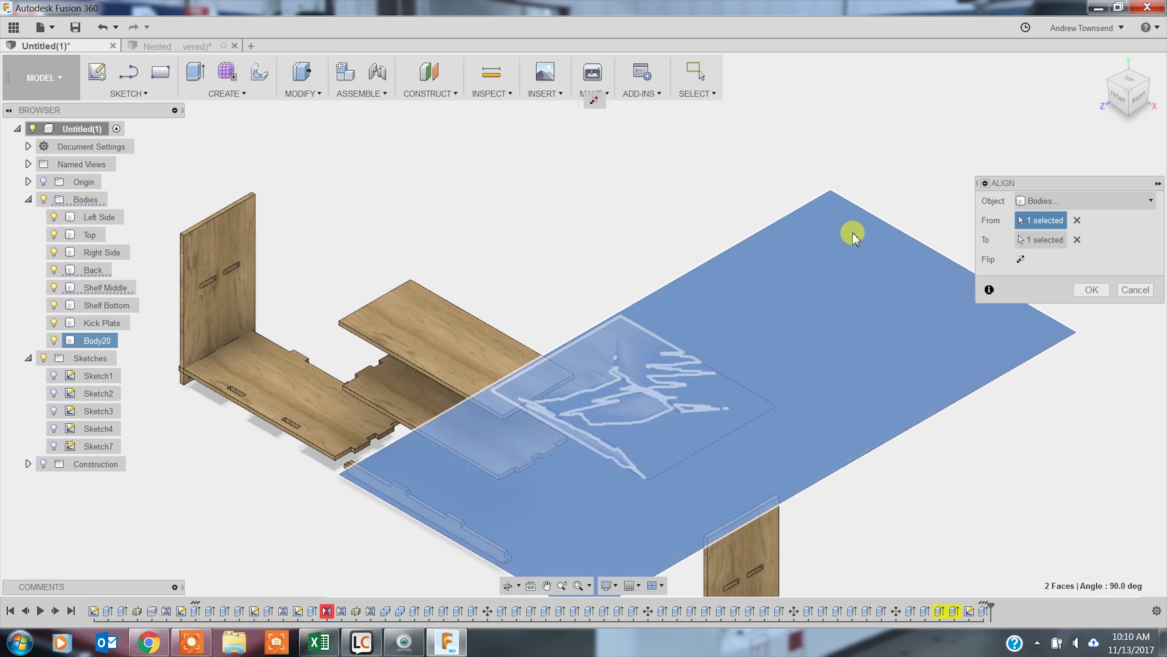
{"action": "left_click", "coordinate": [1092, 289]}
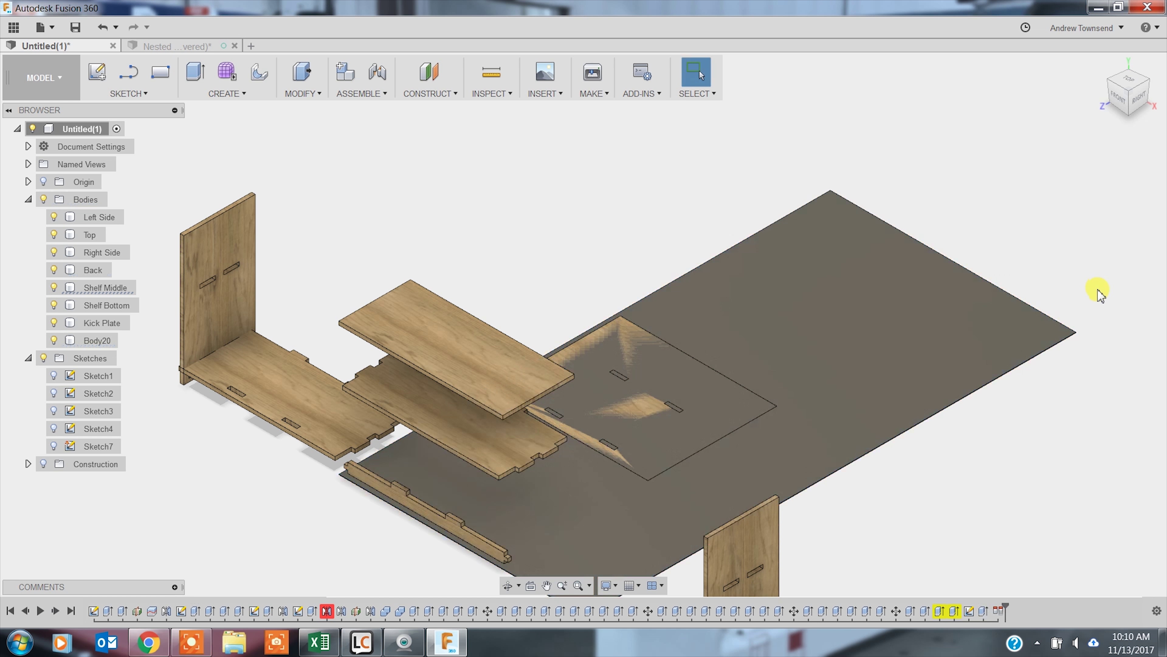
{"action": "middle_click_drag", "start_coordinate": [990, 488], "coordinate": [946, 398]}
{"action": "left_click", "coordinate": [305, 93]}
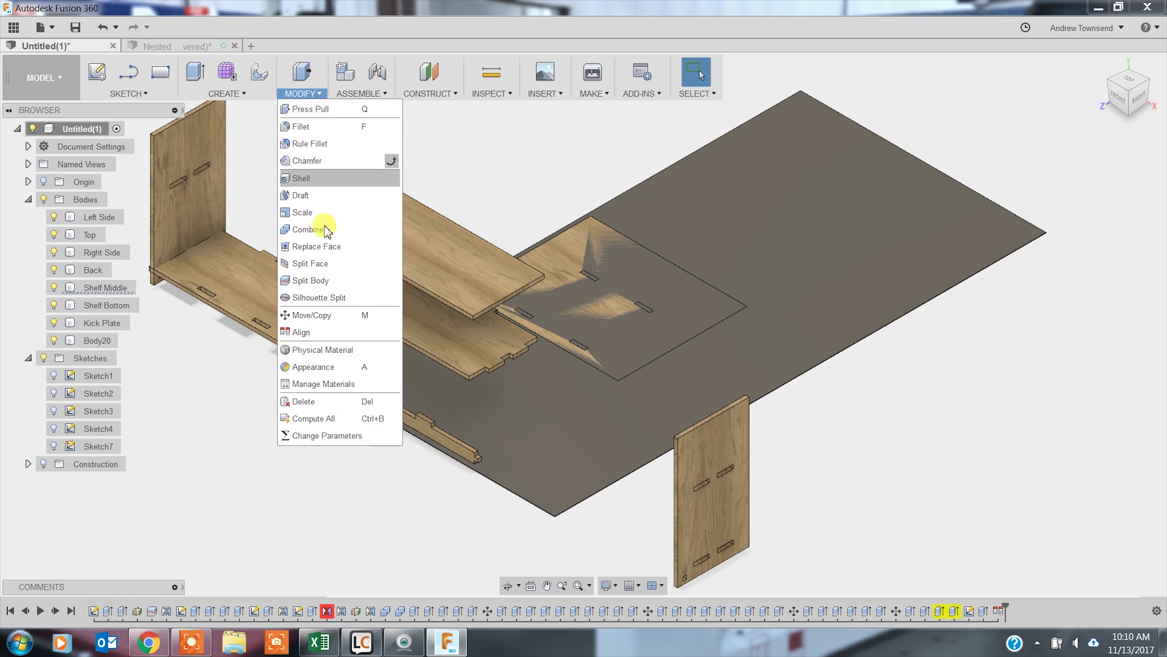
Align the Top panel's face to the sheet so it lies flat beside the Back panel.
{"action": "left_click", "coordinate": [318, 331]}
{"action": "left_click", "coordinate": [400, 226]}
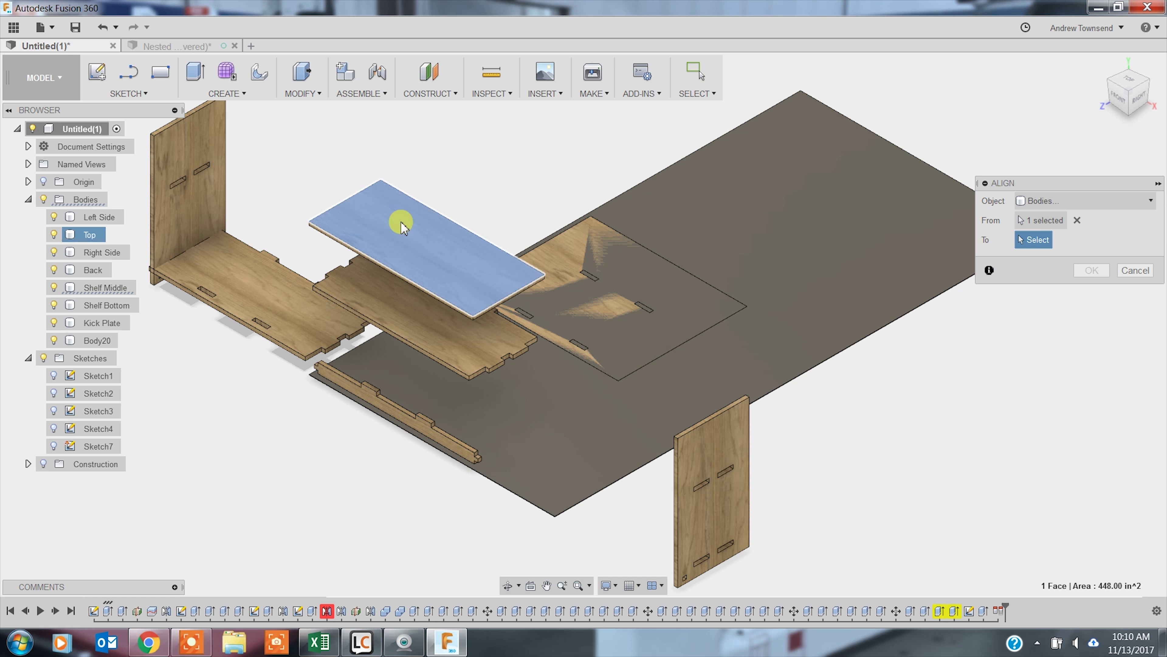
{"action": "left_click", "coordinate": [808, 151]}
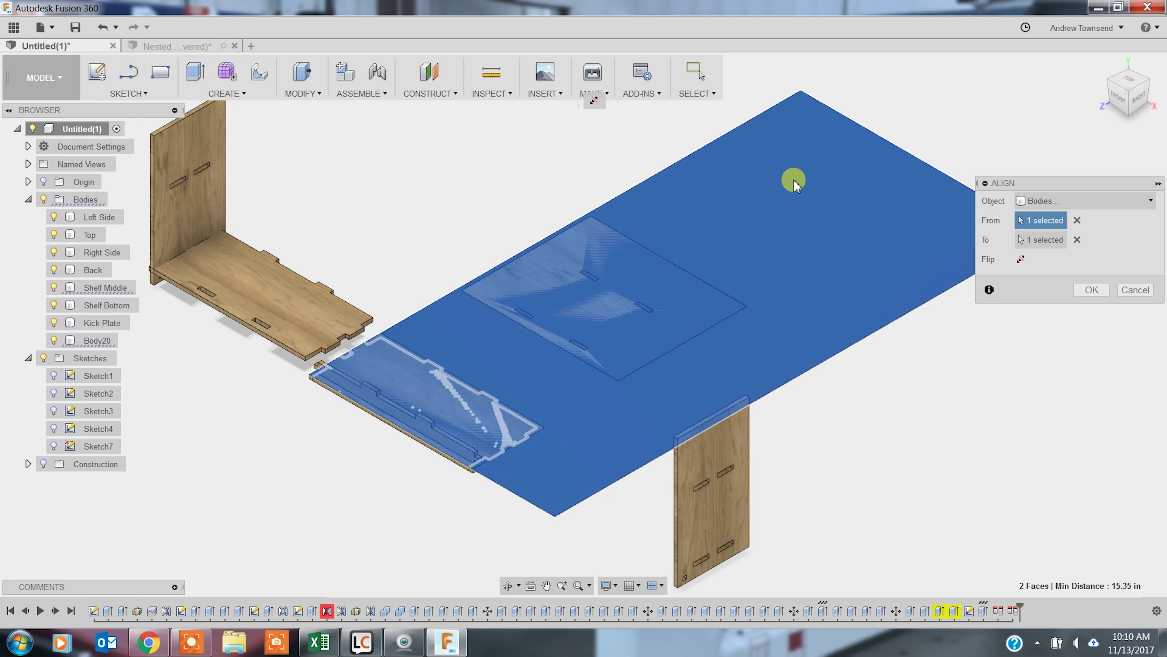
{"action": "left_click", "coordinate": [1092, 290]}
{"action": "left_click", "coordinate": [157, 187]}
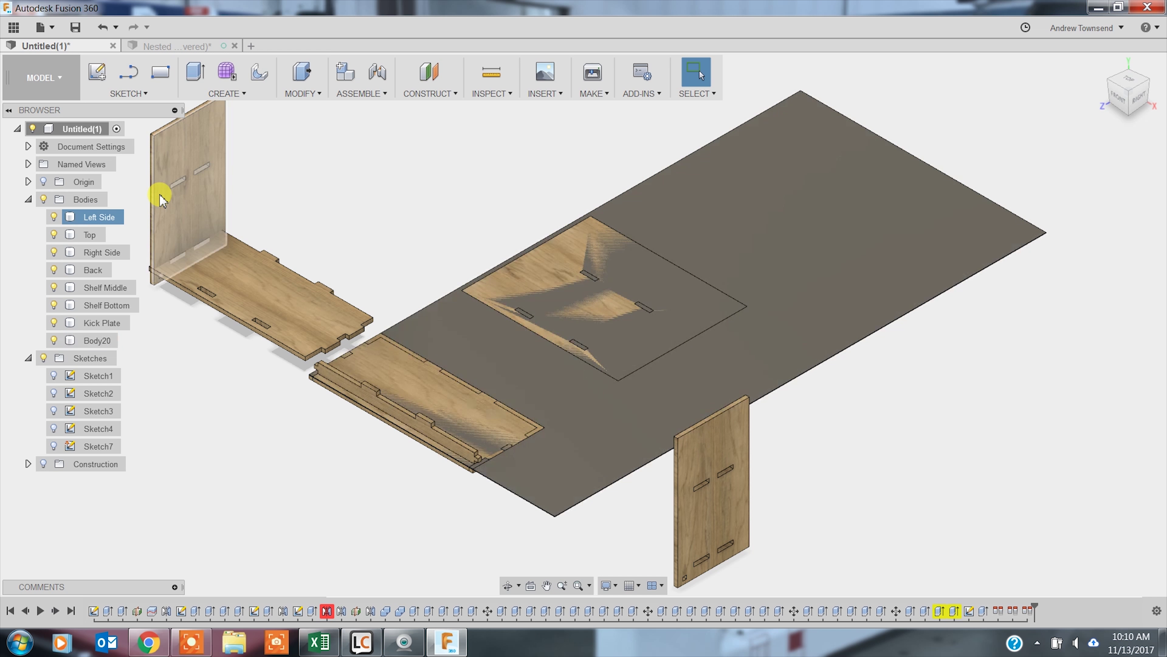
{"action": "left_click", "coordinate": [306, 144]}
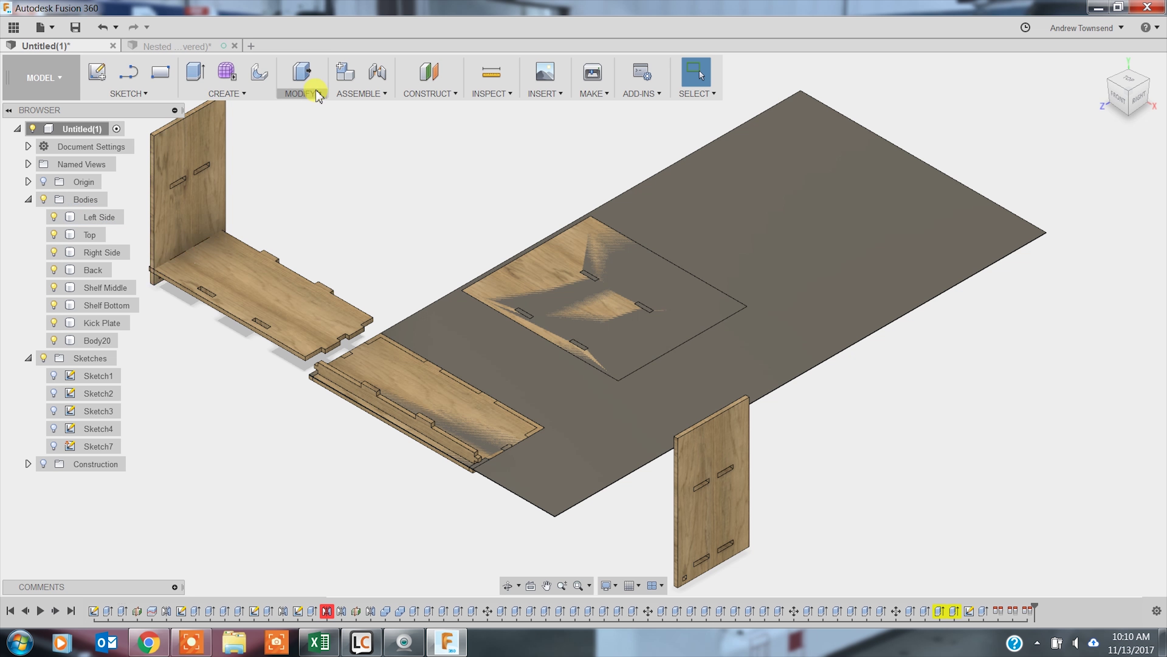
Align a shelf panel's face to the sheet so it lies flat on Body20.
{"action": "left_click", "coordinate": [315, 92]}
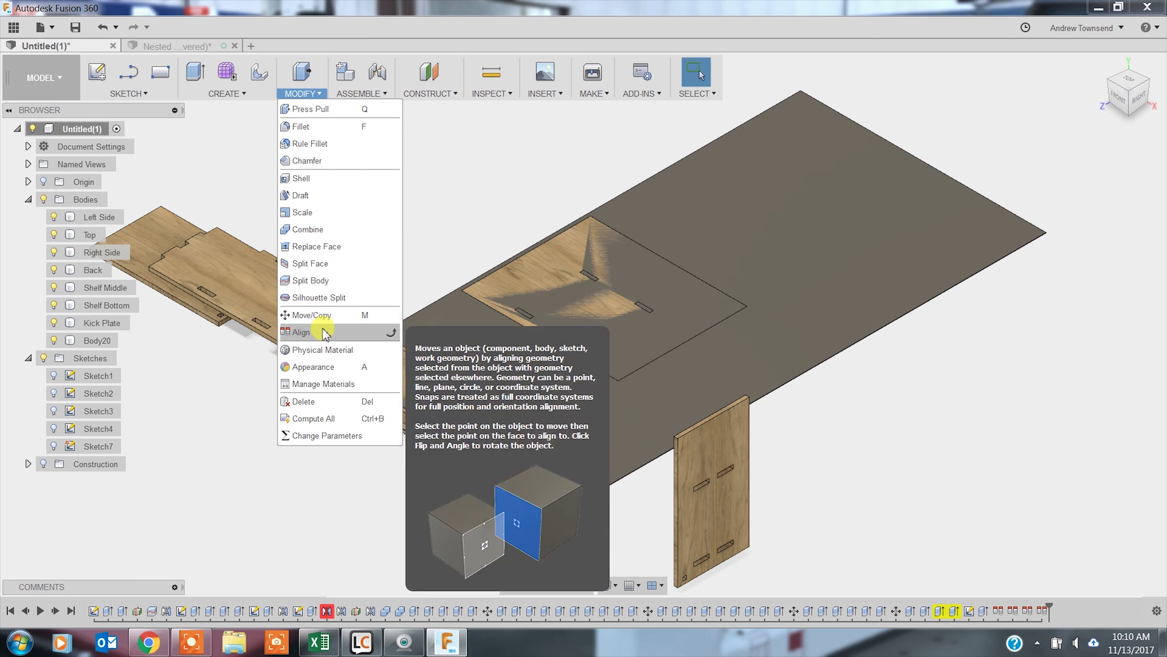
{"action": "left_click", "coordinate": [301, 332]}
{"action": "left_click", "coordinate": [287, 313]}
{"action": "left_click", "coordinate": [780, 228]}
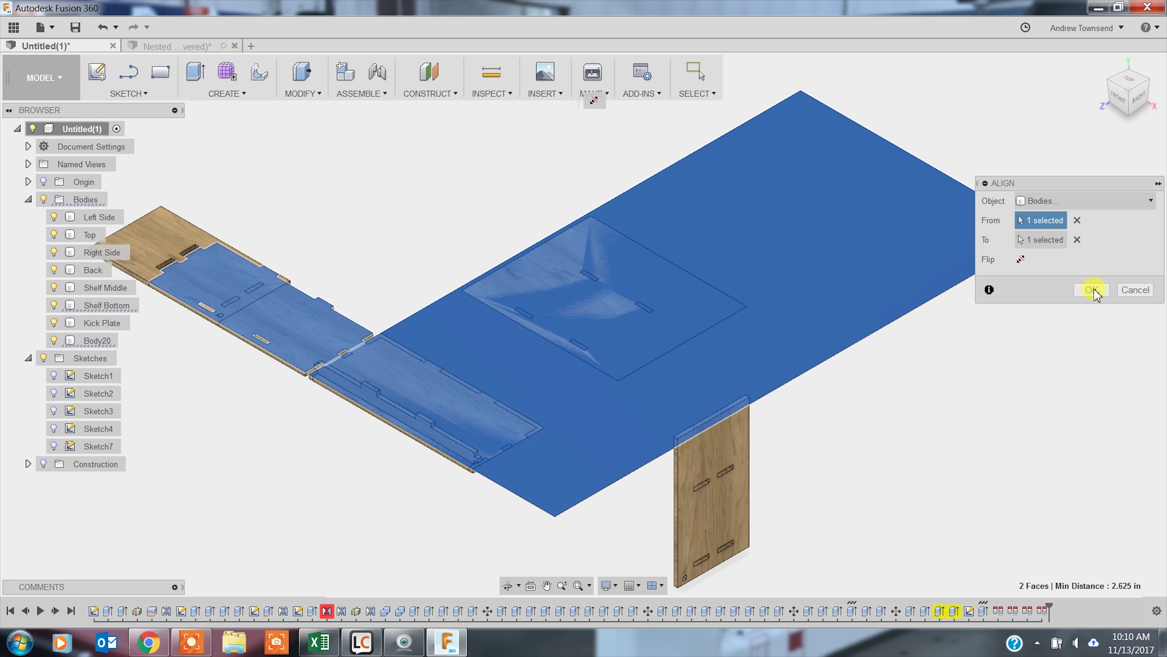
{"action": "left_click", "coordinate": [1092, 270]}
Align the standing Right Side panel's face to the sheet surface, laying it flat.
{"action": "left_click", "coordinate": [302, 94]}
{"action": "left_click", "coordinate": [340, 336]}
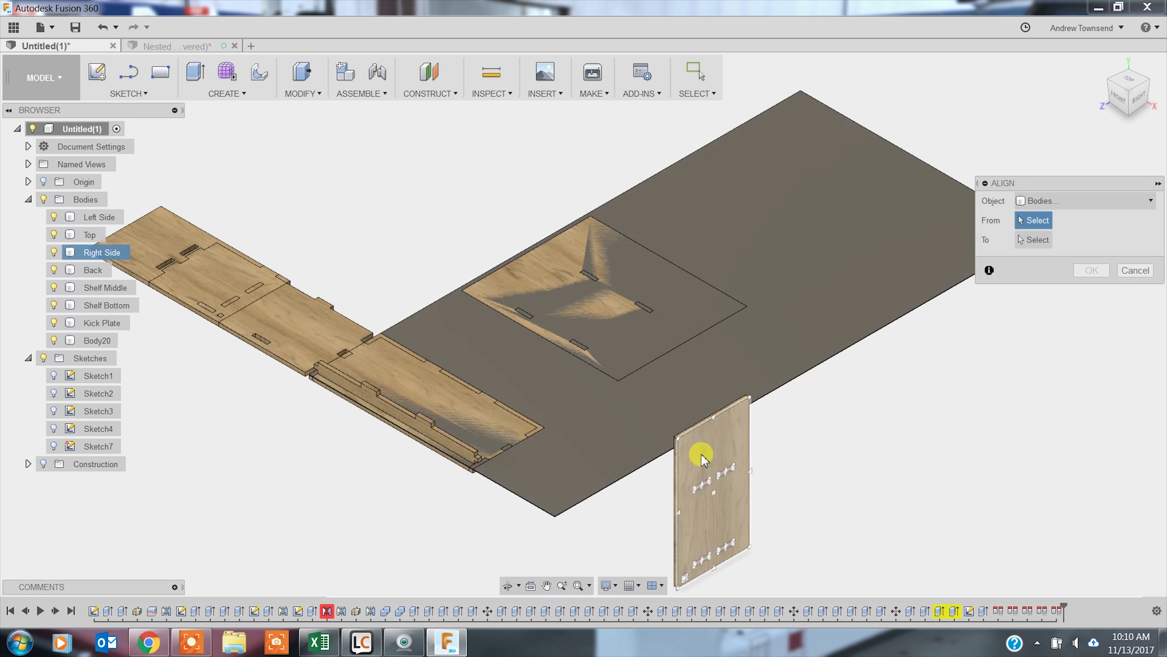
{"action": "left_click", "coordinate": [698, 449]}
{"action": "left_click", "coordinate": [844, 269]}
{"action": "left_click", "coordinate": [1092, 289]}
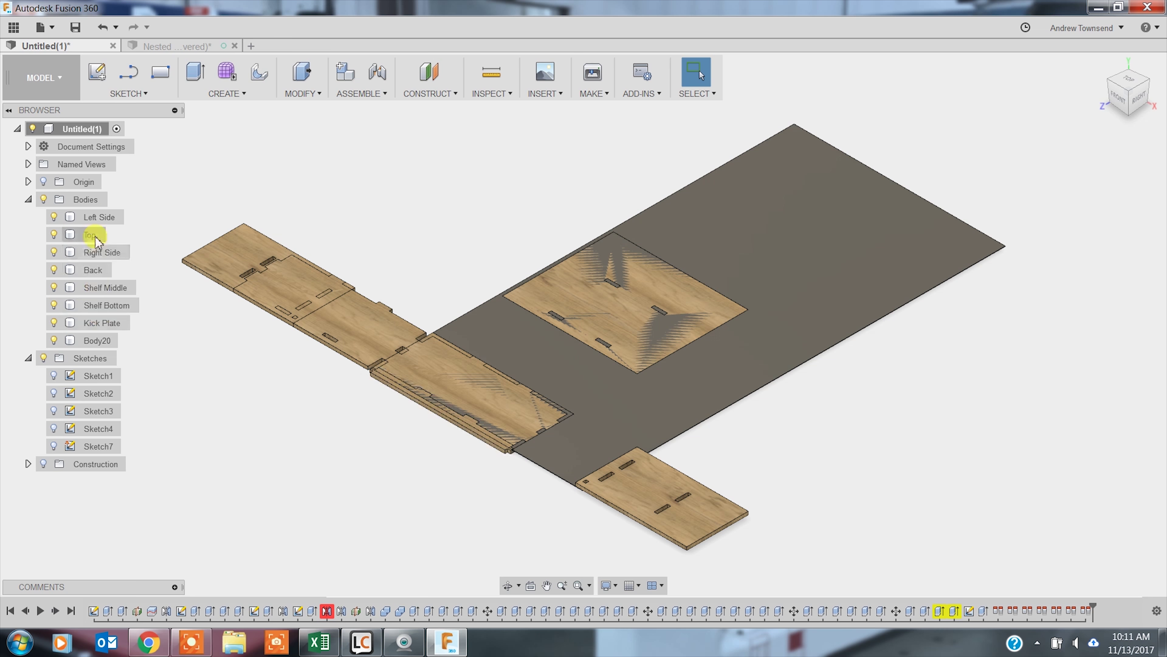
Move the Left Side panel onto the far end of the sheet with Move/Copy.
{"action": "left_click", "coordinate": [102, 218]}
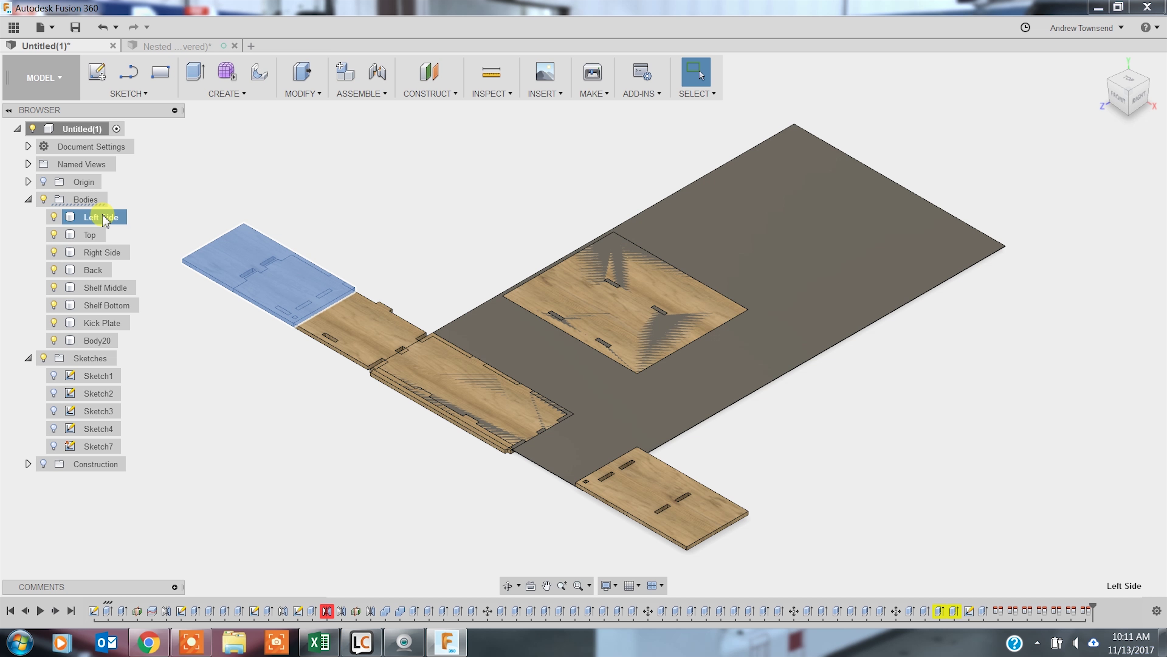
{"action": "middle_click_drag", "start_coordinate": [268, 196], "coordinate": [323, 220]}
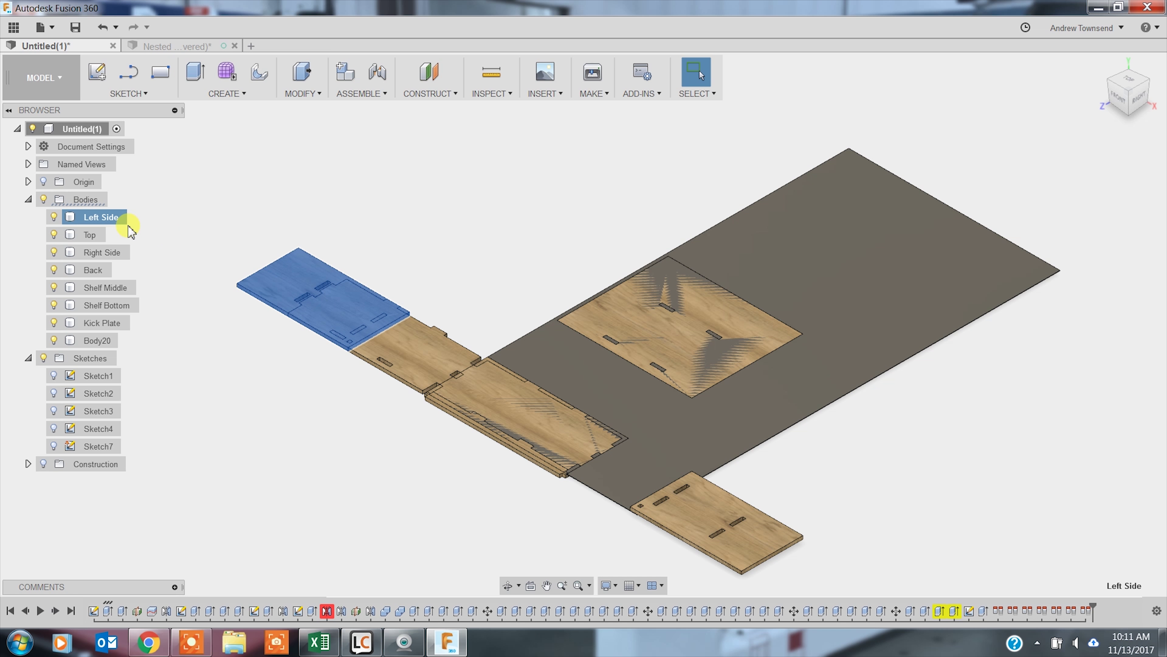
{"action": "key", "text": "m"}
{"action": "left_click_drag", "start_coordinate": [322, 299], "coordinate": [331, 151]}
{"action": "key", "text": "Escape"}
{"action": "right_click", "coordinate": [113, 223]}
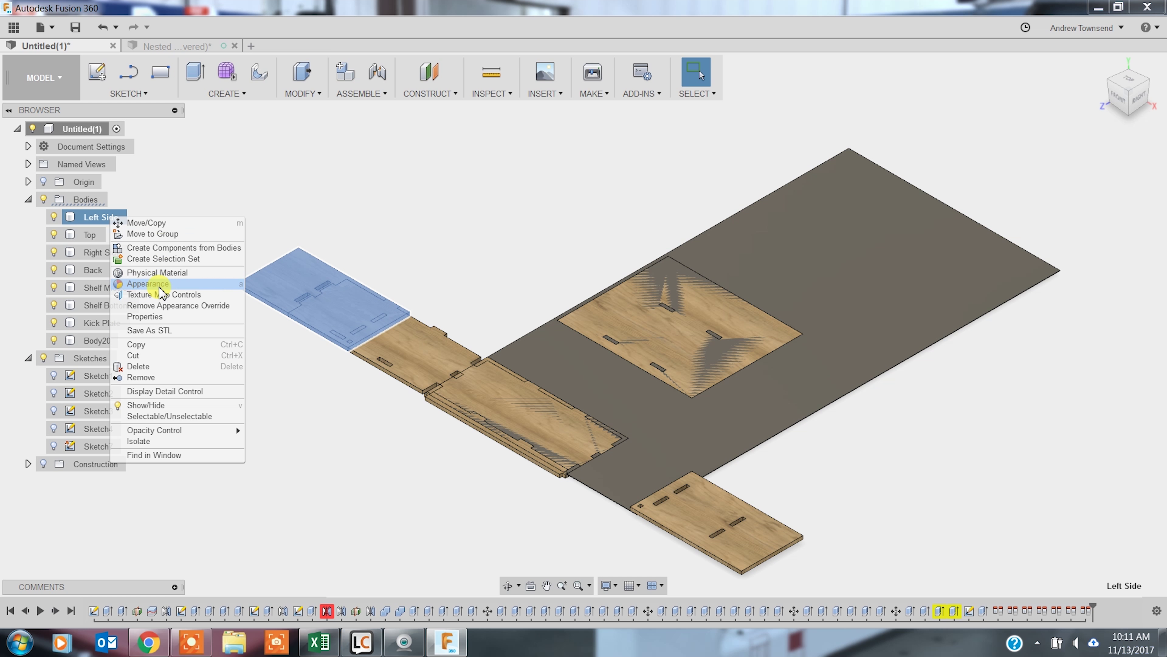
{"action": "left_click", "coordinate": [161, 224]}
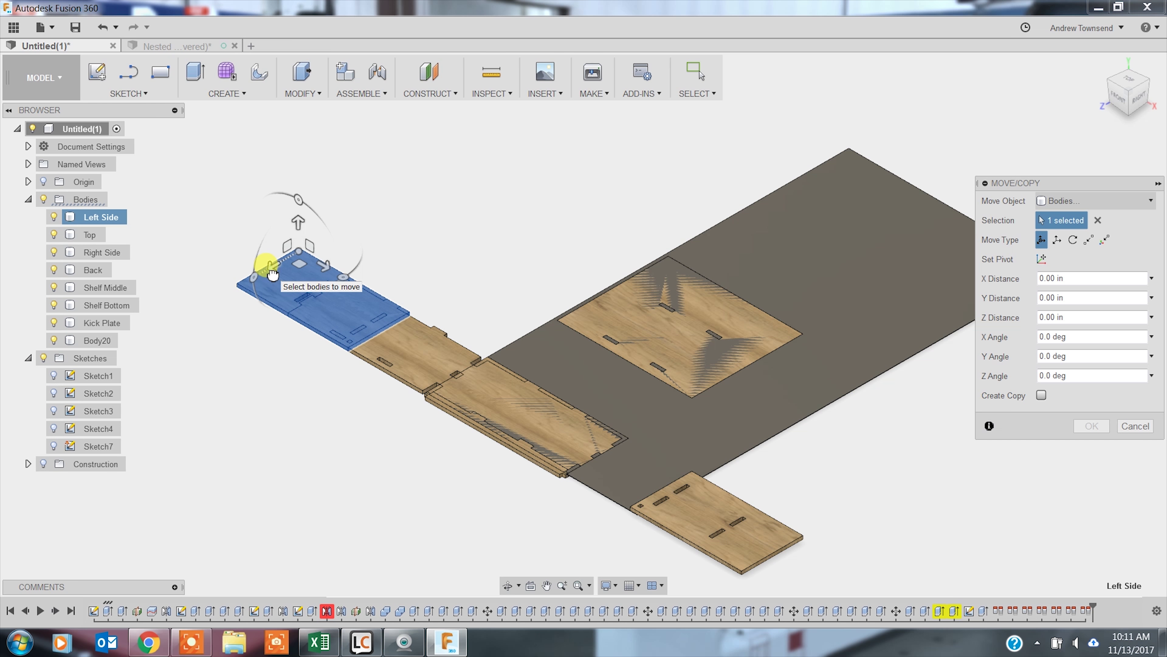
{"action": "left_click_drag", "start_coordinate": [271, 256], "coordinate": [651, 169]}
{"action": "middle_click_drag", "start_coordinate": [651, 170], "coordinate": [639, 230]}
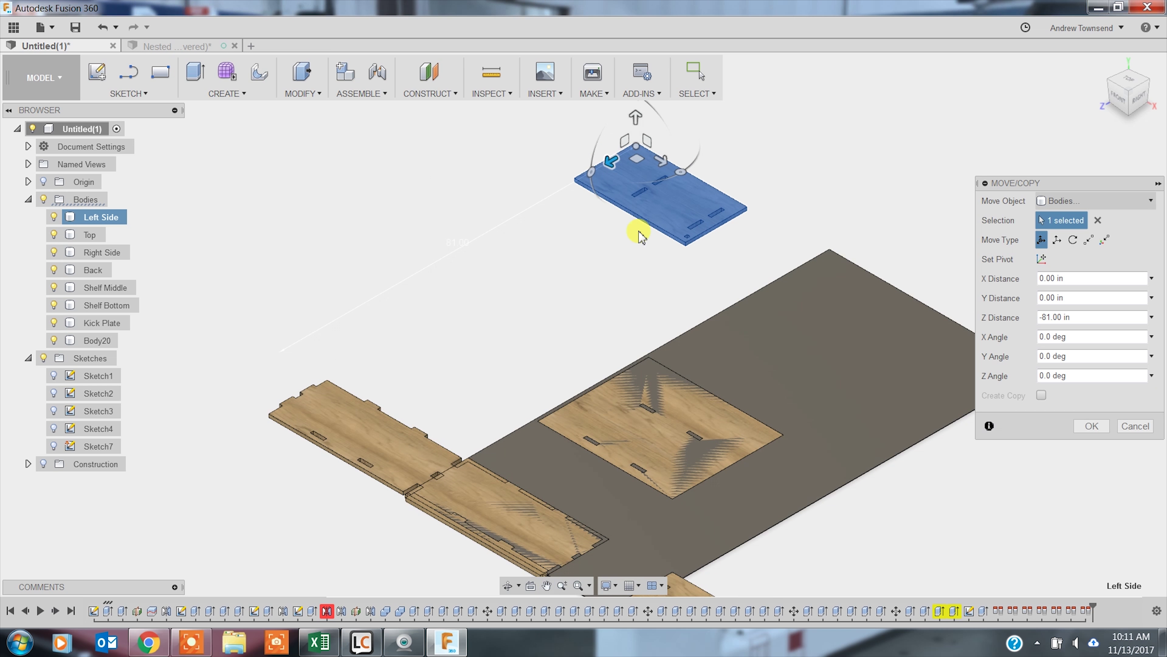
{"action": "left_click_drag", "start_coordinate": [665, 161], "coordinate": [846, 265]}
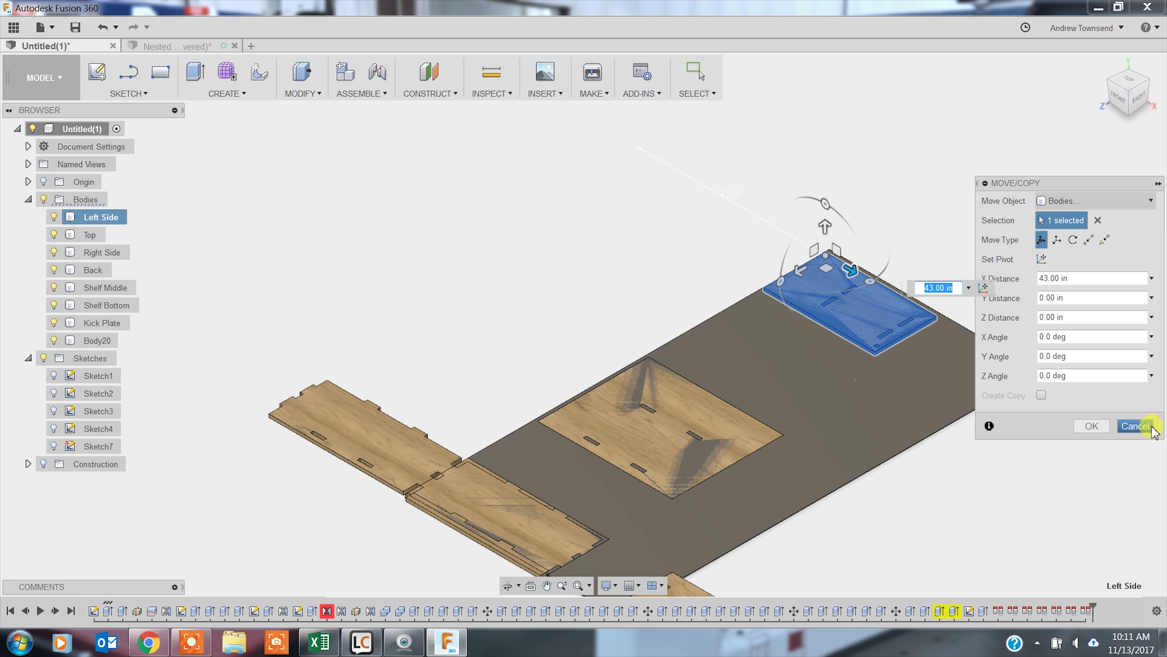
{"action": "left_click", "coordinate": [1094, 425]}
{"action": "middle_click_drag", "start_coordinate": [998, 503], "coordinate": [991, 476]}
Shift the Shelf Bottom panel along X onto the sheet, to 38.00 in.
{"action": "left_click", "coordinate": [109, 305]}
{"action": "key", "text": "m"}
{"action": "left_click_drag", "start_coordinate": [349, 370], "coordinate": [520, 451]}
{"action": "key", "text": "Return"}
{"action": "scroll", "coordinate": [463, 468], "scroll_direction": "down", "scroll_amount": 2}
{"action": "right_click", "coordinate": [90, 234]}
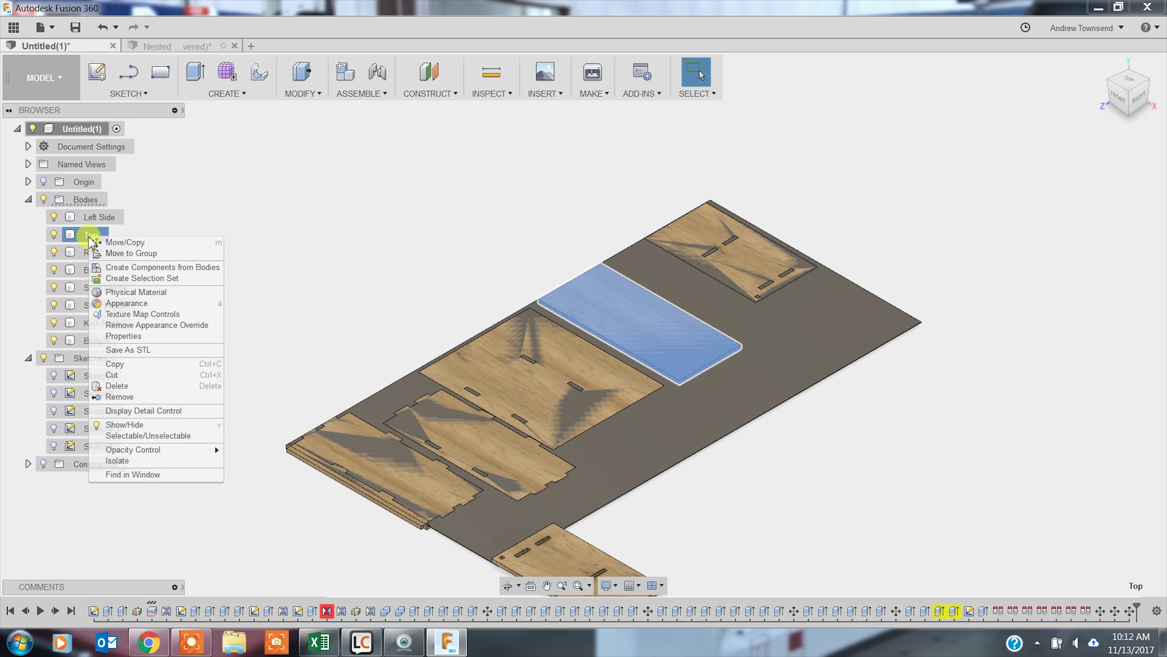
Move the Top panel 9.00 in lower along Z so it sits beside the Back panel.
{"action": "left_click", "coordinate": [121, 242]}
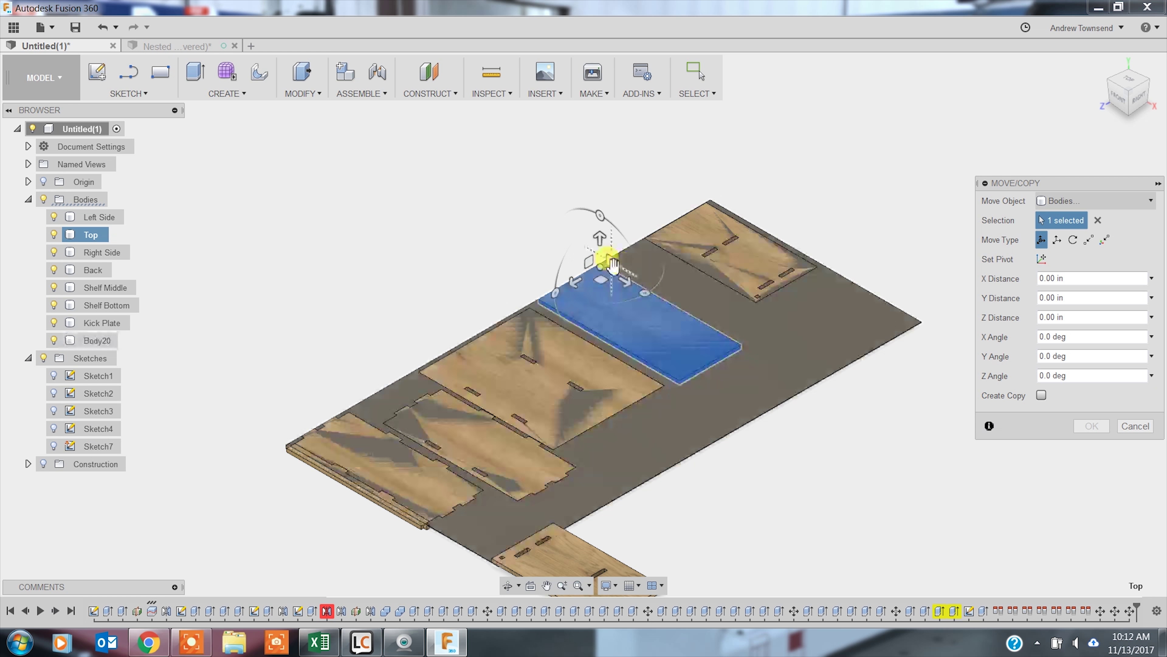
{"action": "left_click_drag", "start_coordinate": [577, 286], "coordinate": [621, 275]}
{"action": "key", "text": "Return"}
Switch to the top view, select the panel bodies in the browser, then pick Shelf Bottom to reposition.
{"action": "left_click", "coordinate": [1128, 82]}
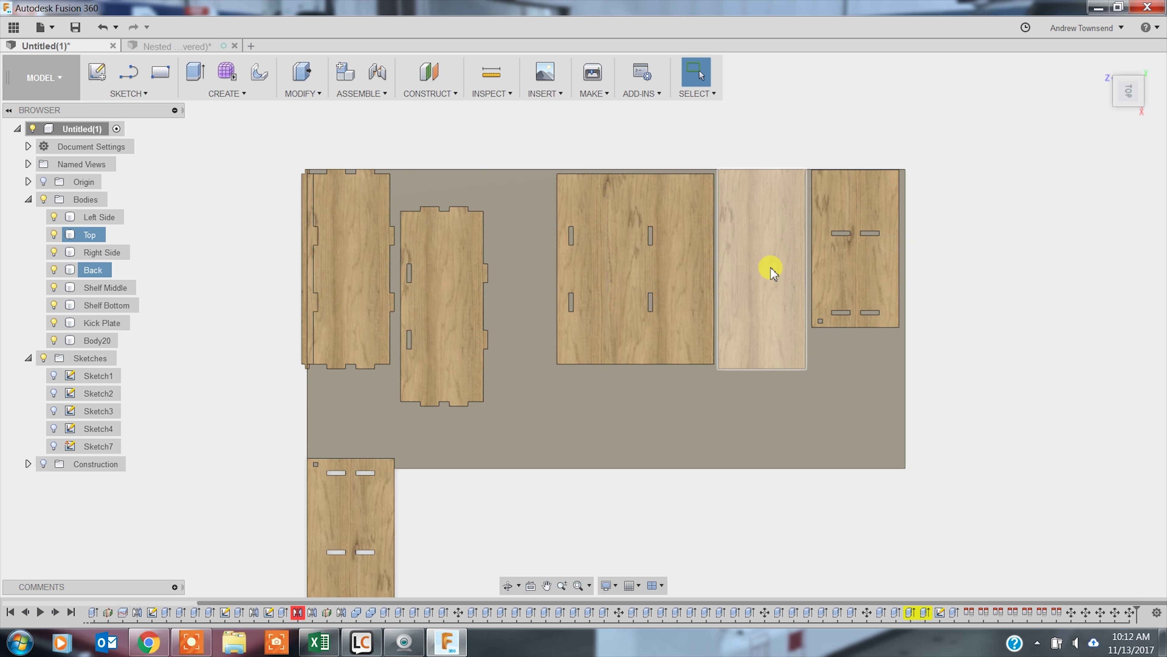
{"action": "left_click", "coordinate": [98, 270]}
{"action": "left_click", "coordinate": [99, 252]}
{"action": "left_click", "coordinate": [98, 288]}
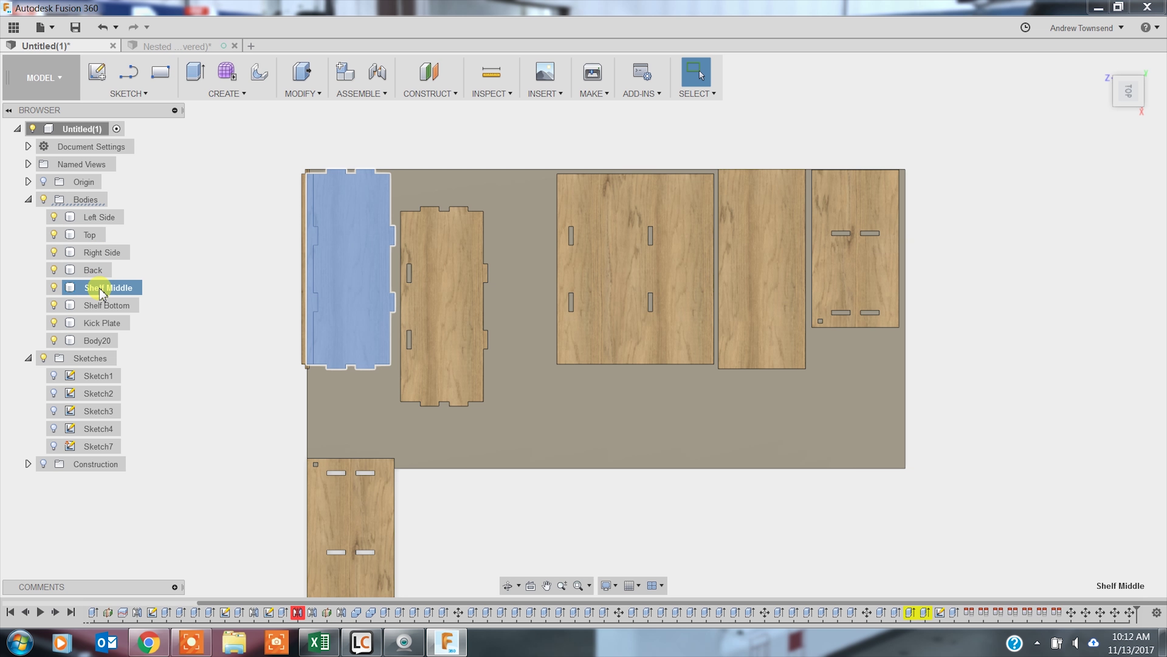
{"action": "left_click", "coordinate": [99, 306]}
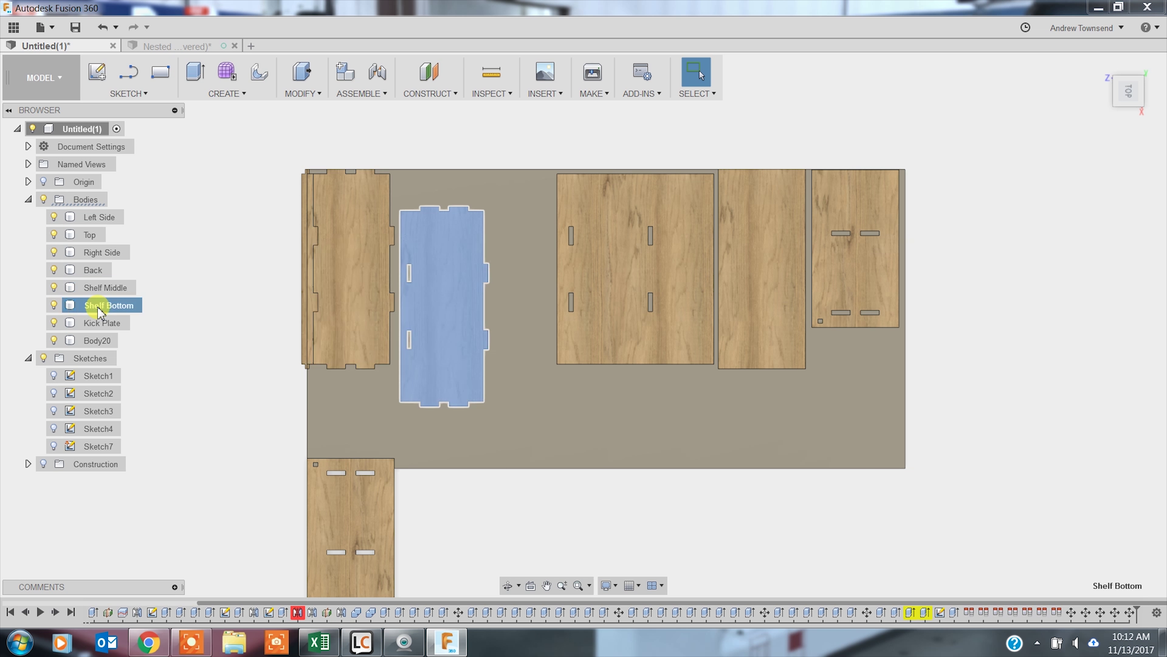
{"action": "left_click", "coordinate": [92, 217]}
{"action": "right_click", "coordinate": [92, 220]}
{"action": "left_click", "coordinate": [112, 221]}
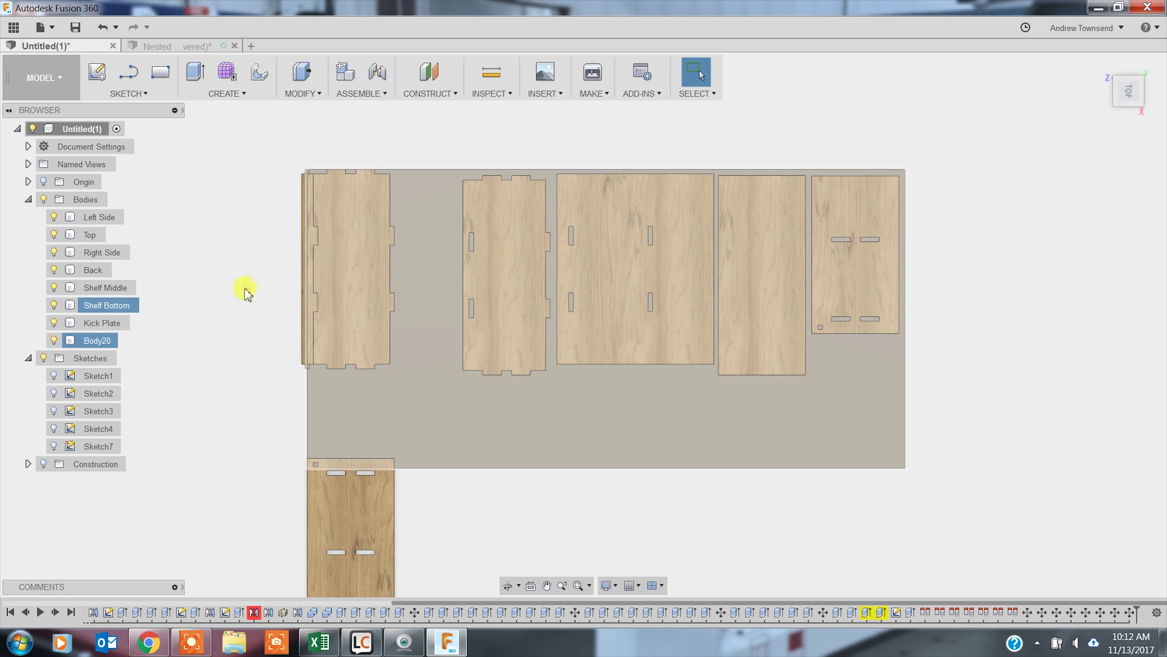
{"action": "left_click", "coordinate": [109, 305]}
Move the Kick Plate so it sits beside the shelves.
{"action": "left_click", "coordinate": [104, 322]}
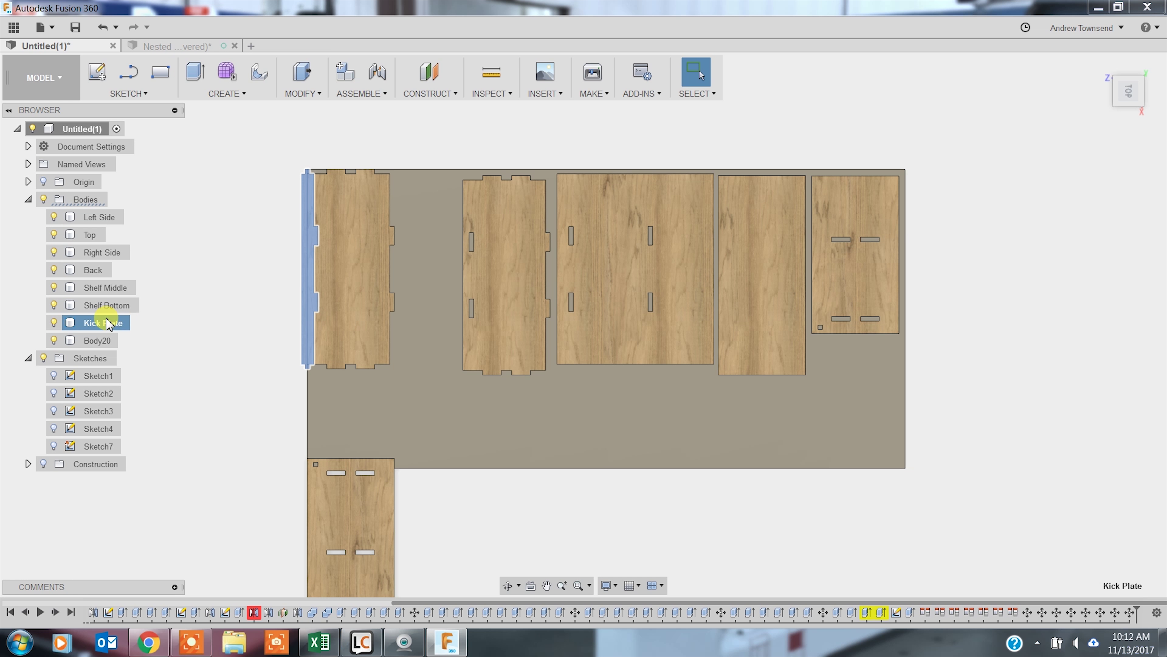
{"action": "right_click", "coordinate": [108, 323]}
{"action": "left_click", "coordinate": [142, 323]}
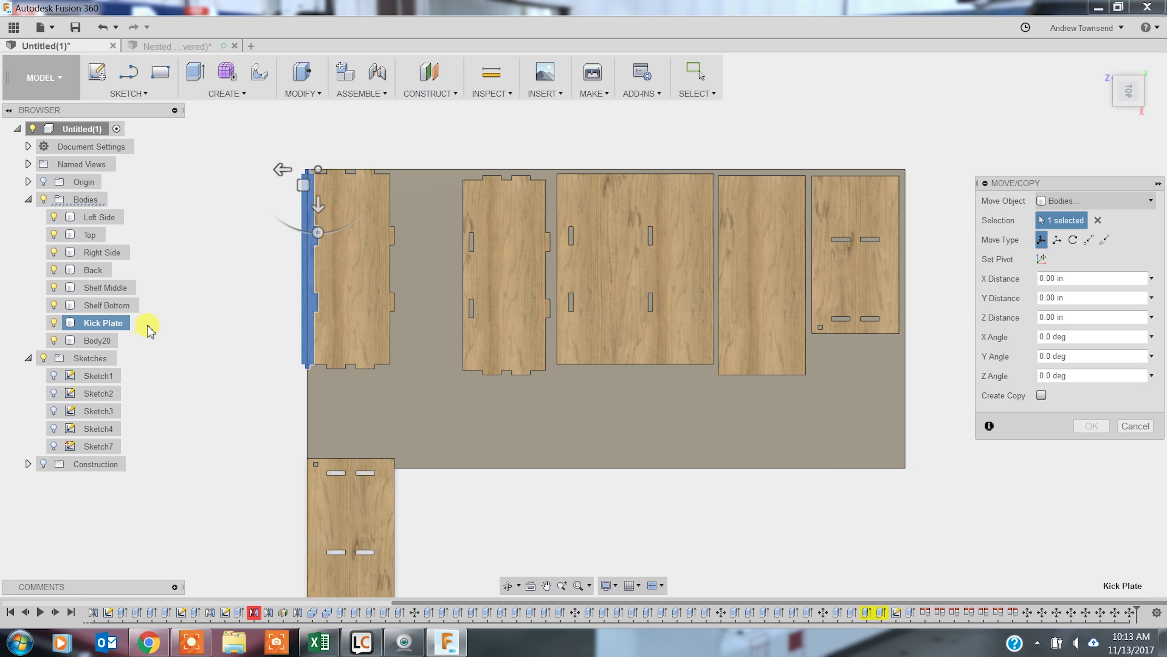
{"action": "key", "text": "Return"}
{"action": "left_click", "coordinate": [108, 288]}
Shift the Shelf Middle panel 1.00 in to the right along X.
{"action": "key", "text": "m"}
{"action": "left_click_drag", "start_coordinate": [282, 169], "coordinate": [428, 212]}
{"action": "left_click", "coordinate": [1092, 426]}
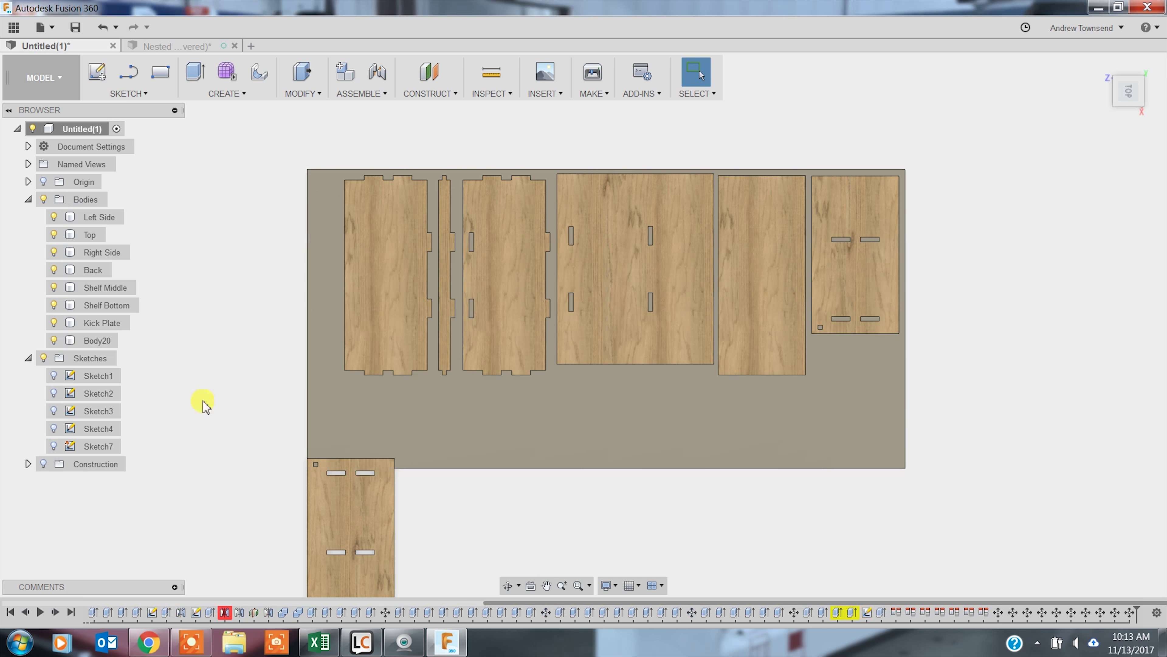
Rotate the Right Side panel exactly 90 degrees about Y.
{"action": "left_click", "coordinate": [118, 251]}
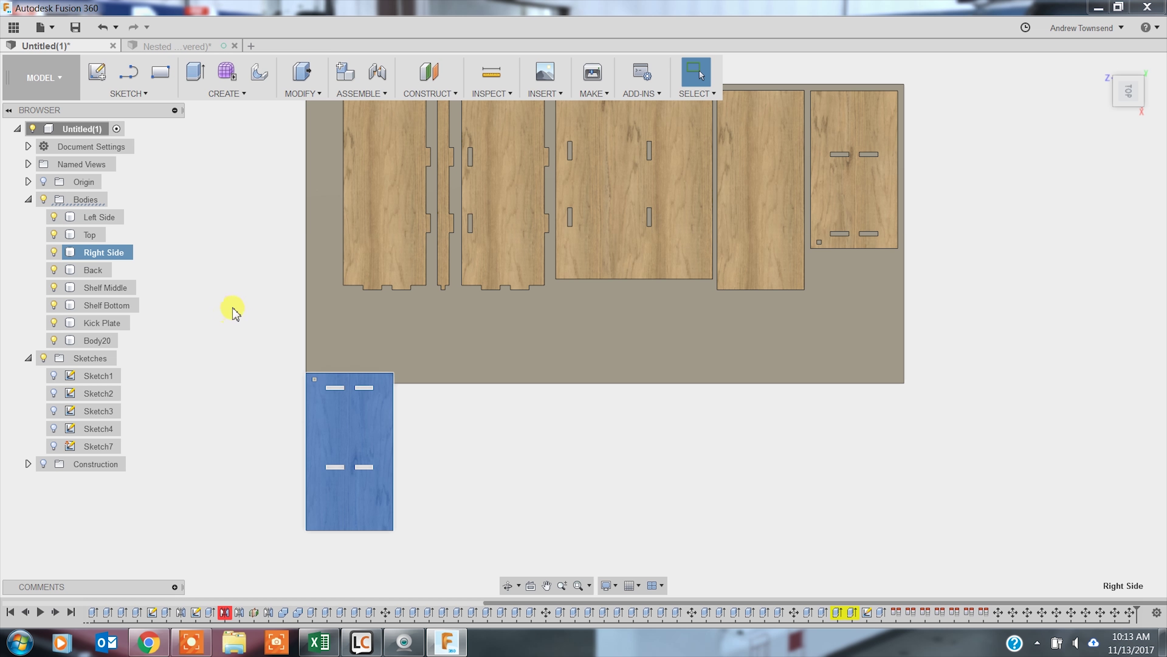
{"action": "right_click", "coordinate": [115, 252]}
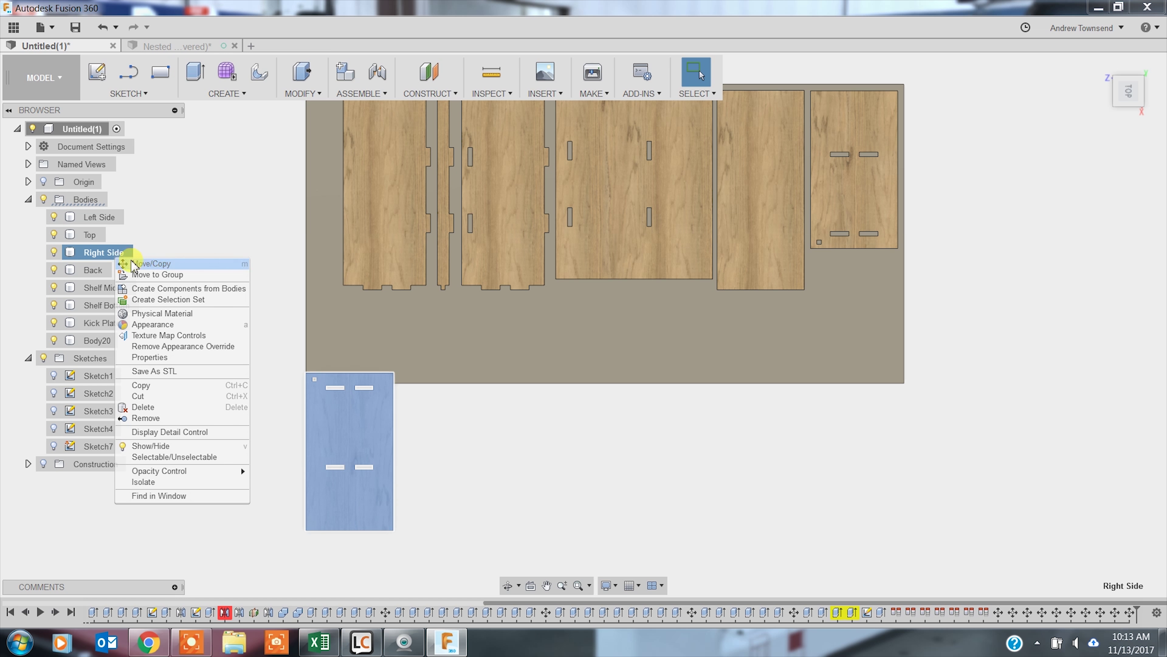
{"action": "left_click", "coordinate": [138, 261]}
{"action": "left_click_drag", "start_coordinate": [393, 436], "coordinate": [542, 383]}
{"action": "left_click", "coordinate": [527, 405]}
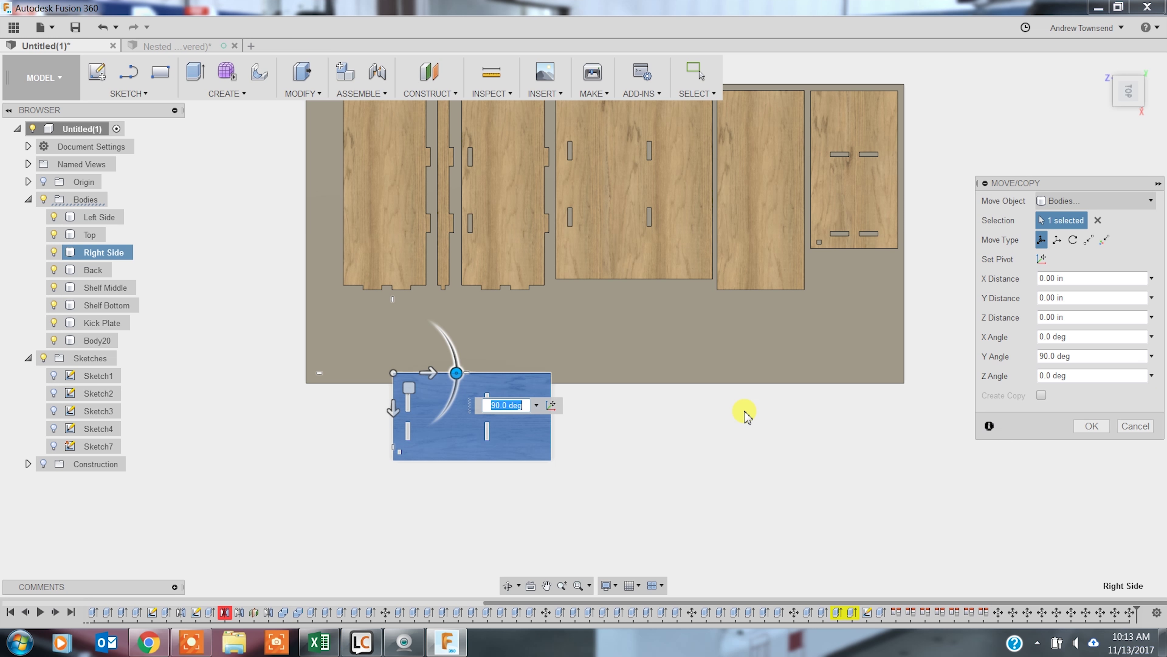
{"action": "left_click", "coordinate": [1093, 426]}
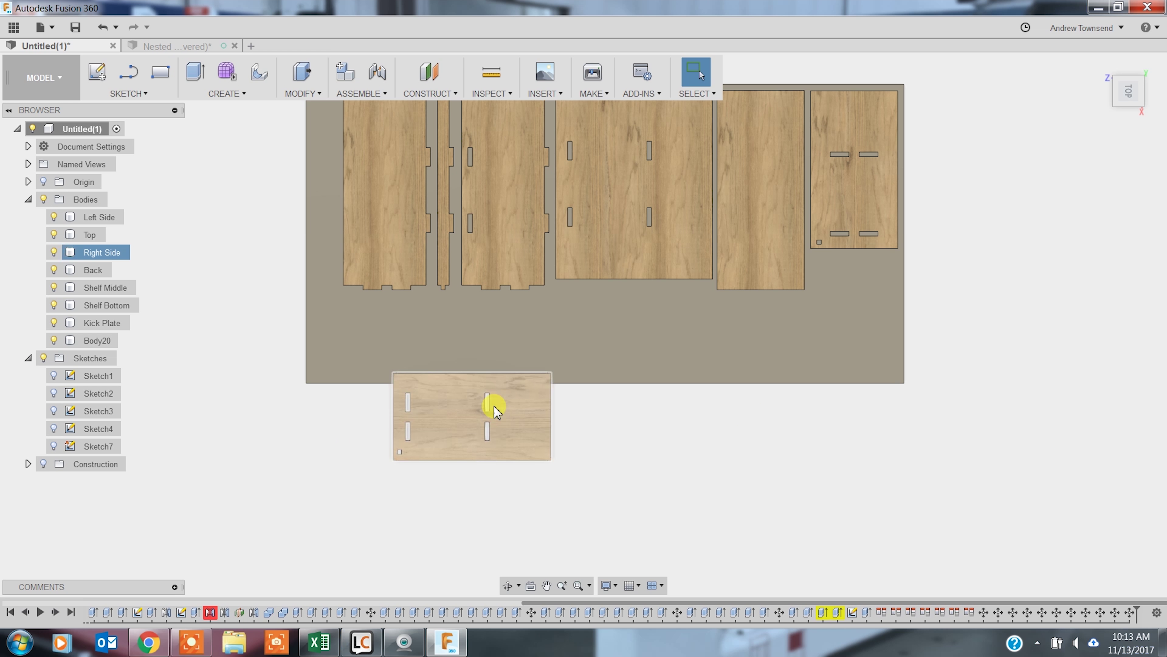
Slide the rotated Right Side panel onto the sheet just below the Back panel.
{"action": "left_click", "coordinate": [105, 253]}
{"action": "key", "text": "m"}
{"action": "left_click_drag", "start_coordinate": [508, 292], "coordinate": [708, 313]}
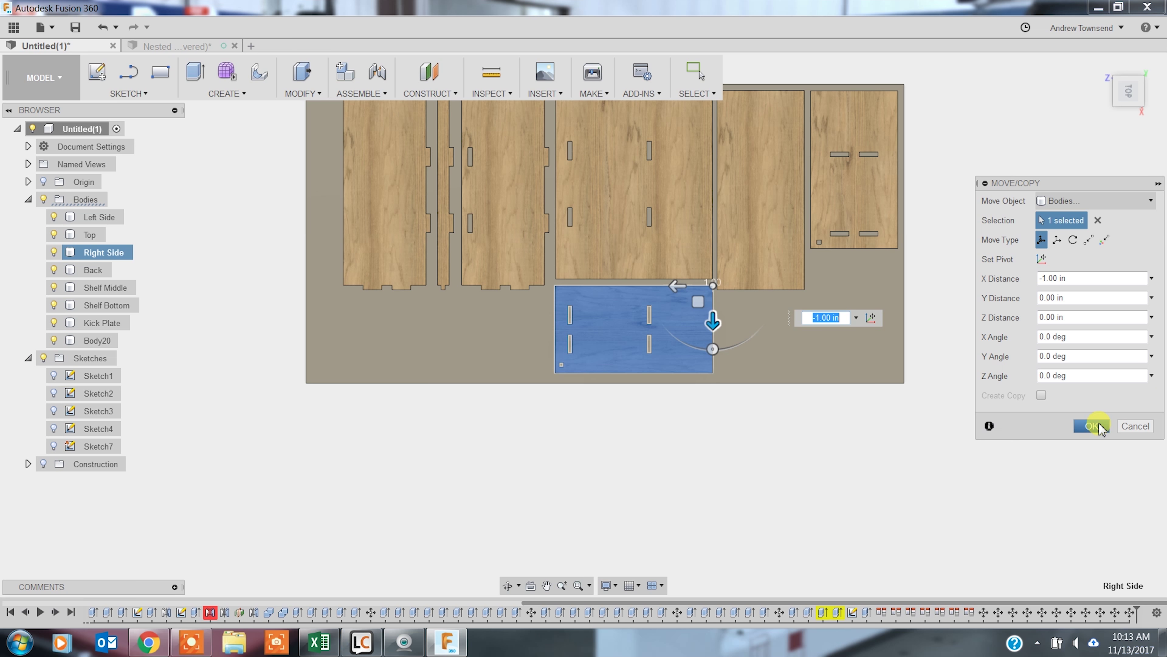
{"action": "left_click", "coordinate": [1092, 426]}
{"action": "middle_click_drag", "start_coordinate": [871, 458], "coordinate": [962, 490]}
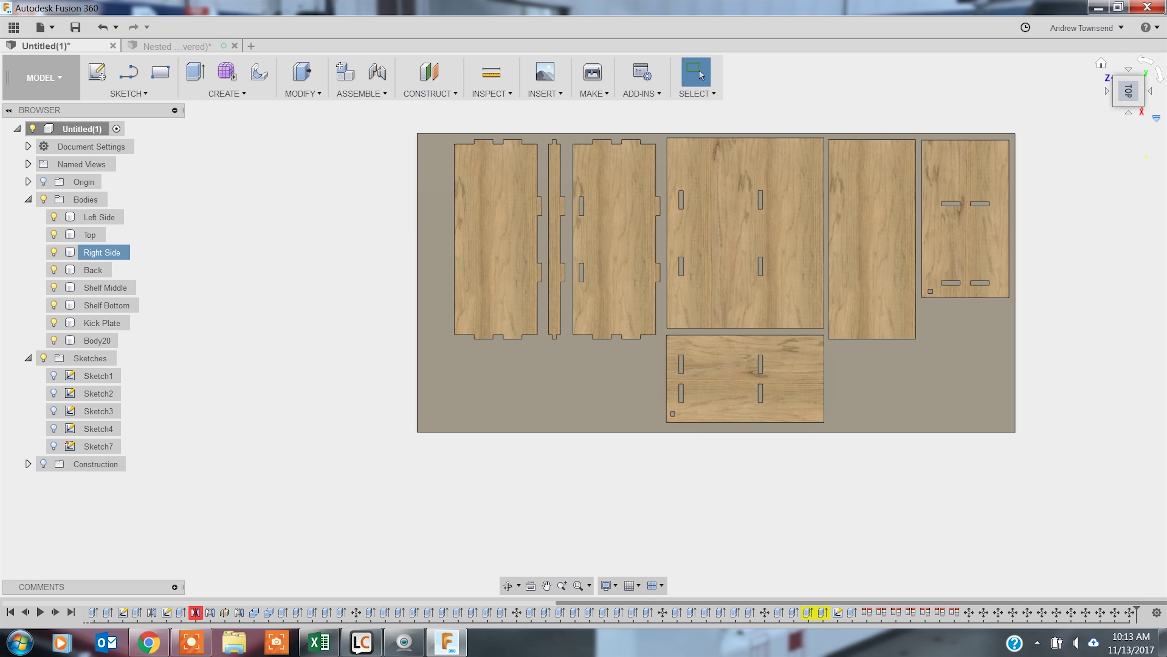
{"action": "left_click", "coordinate": [1117, 69]}
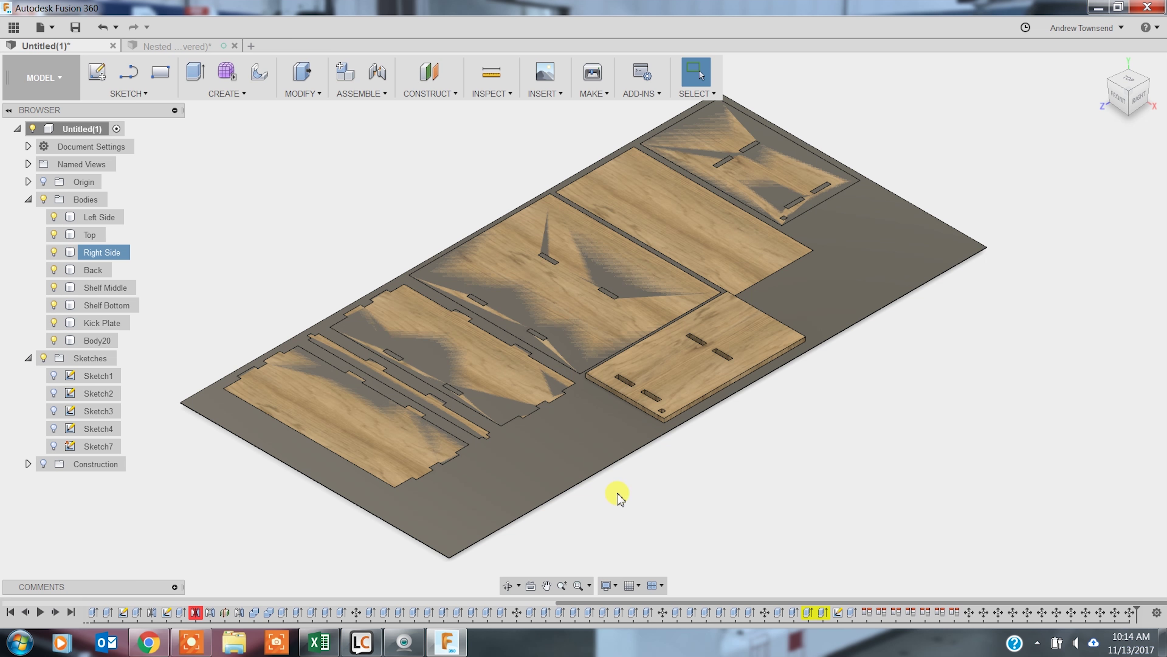
Select and deselect the Right Side panel, then look at the sheet from the front.
{"action": "left_click", "coordinate": [692, 359]}
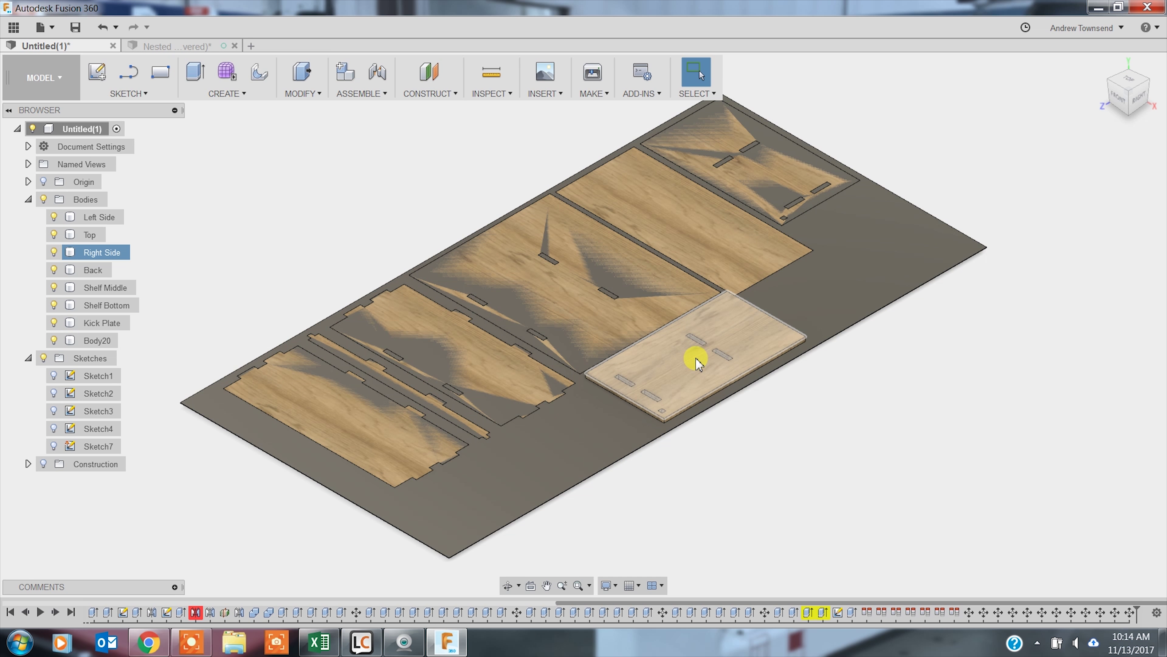
{"action": "left_click", "coordinate": [99, 250]}
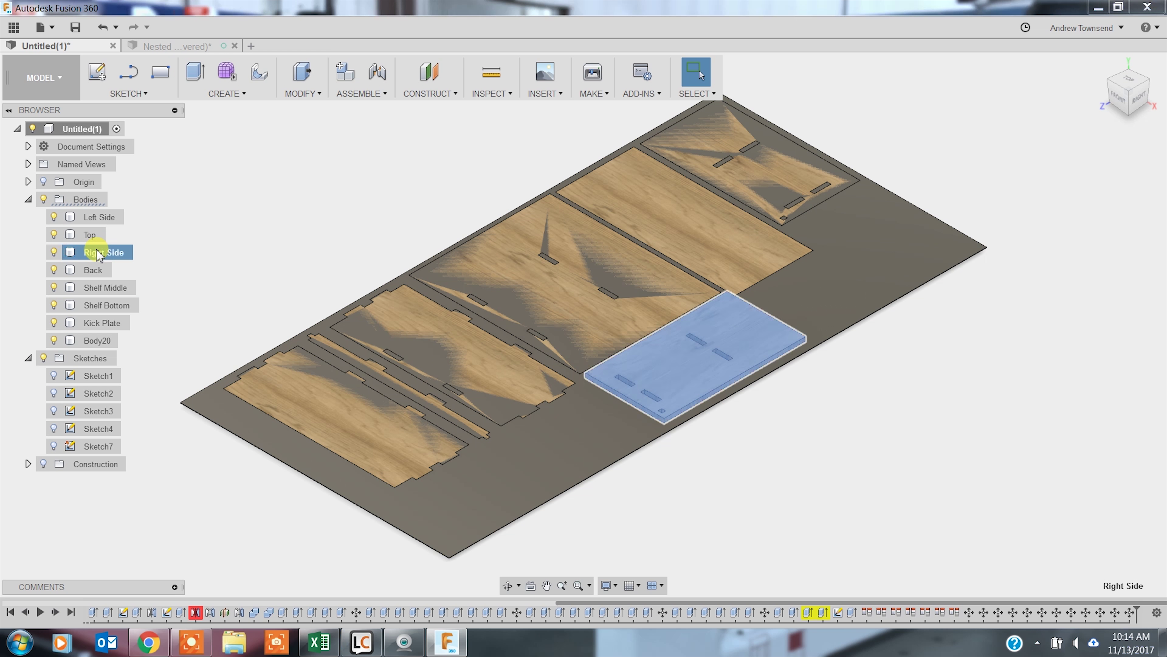
{"action": "left_click", "coordinate": [278, 184]}
{"action": "left_click", "coordinate": [1118, 97]}
Check from the front that all panels lie inside the 0.1 in thick Body20 sheet.
{"action": "mouse_move", "coordinate": [1131, 92]}
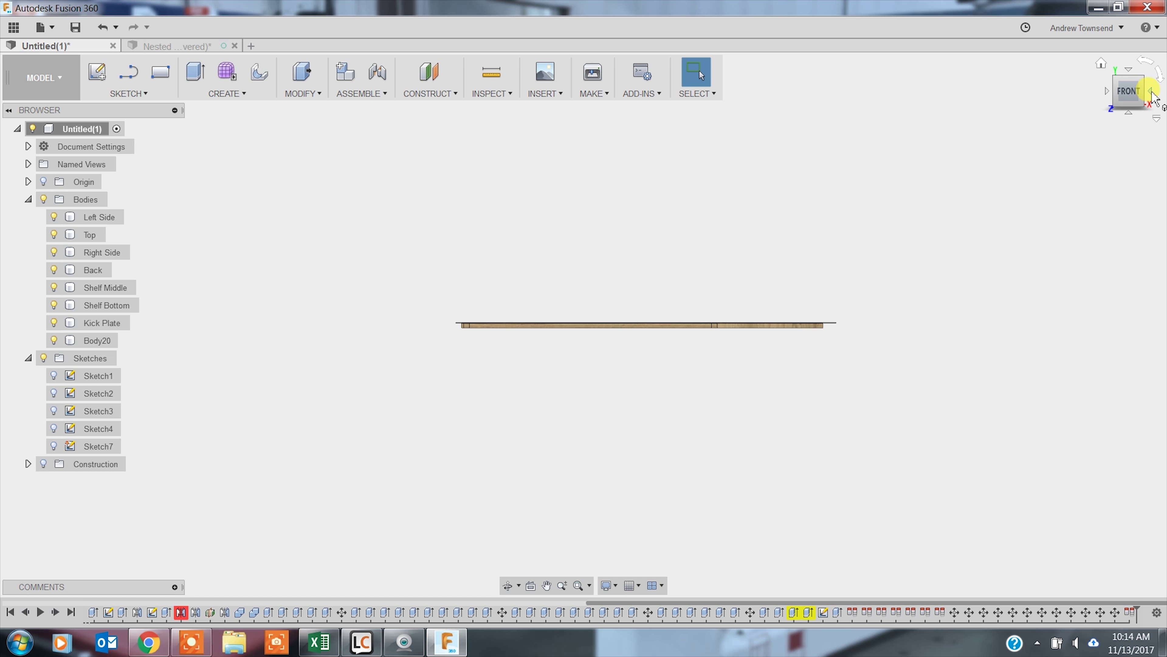